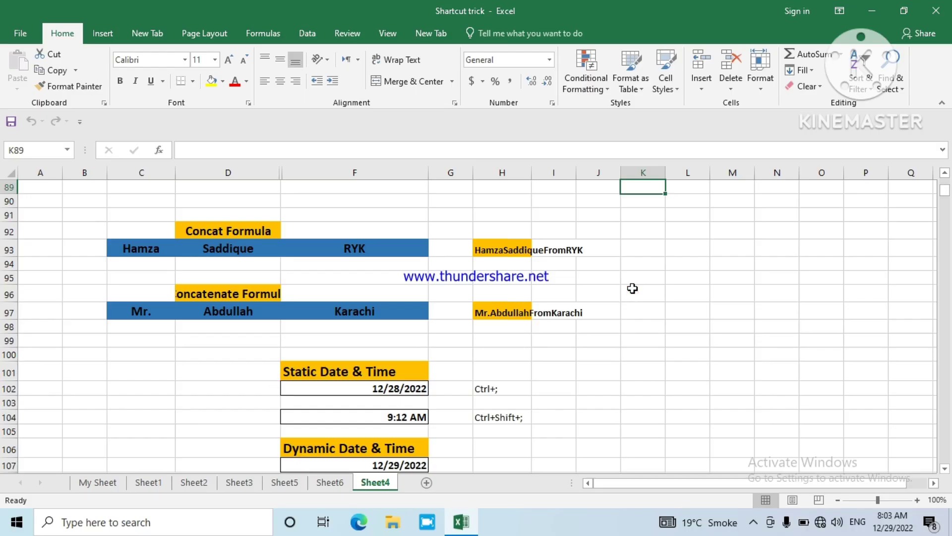
# Move up to row 69 by the product tables, then show the Windows desktop with Win+D
pyautogui.press('Up')
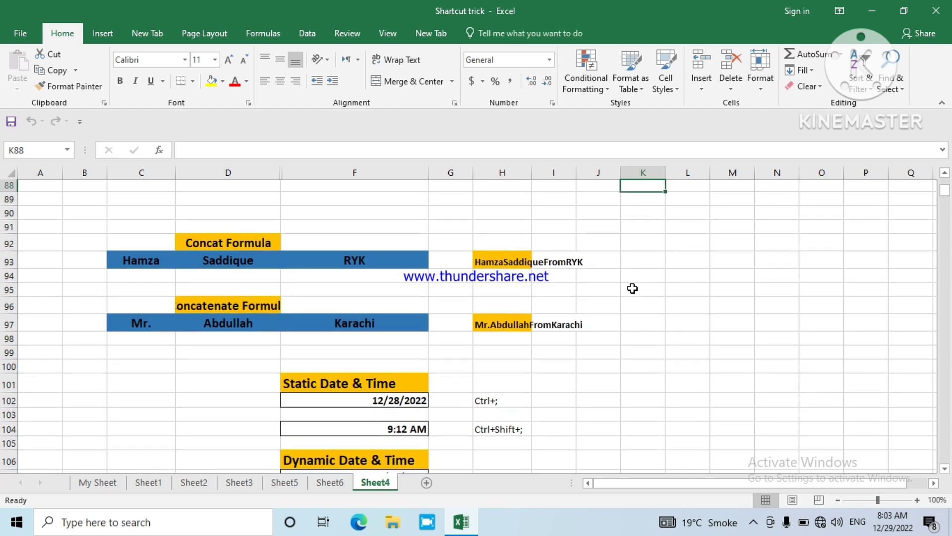
pyautogui.press('Up')
pyautogui.press('Up')
pyautogui.press('Up')
pyautogui.press('Up')
pyautogui.press('Up')
pyautogui.press('Up')
pyautogui.press('Up')
pyautogui.press('Up')
pyautogui.press('Up')
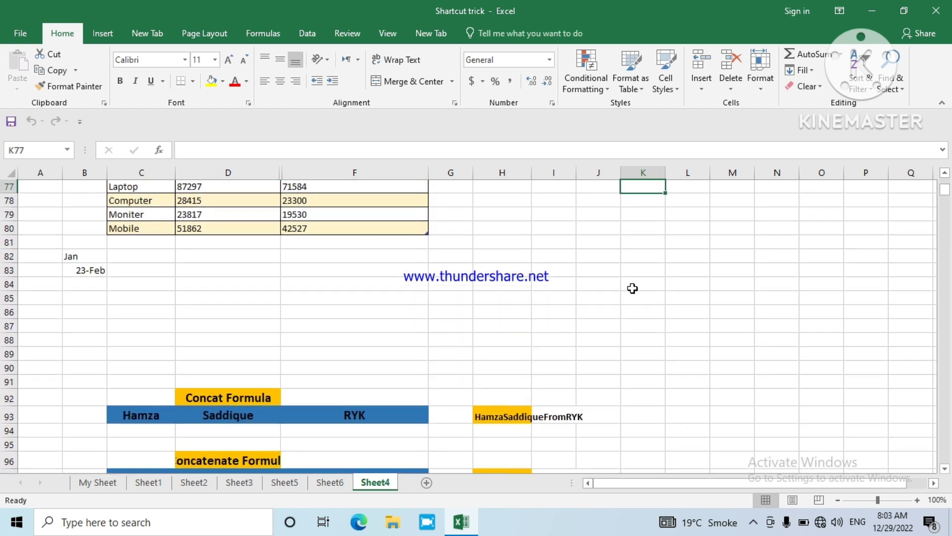
pyautogui.press('Up')
pyautogui.press('Up')
pyautogui.press('Up')
pyautogui.press('Up')
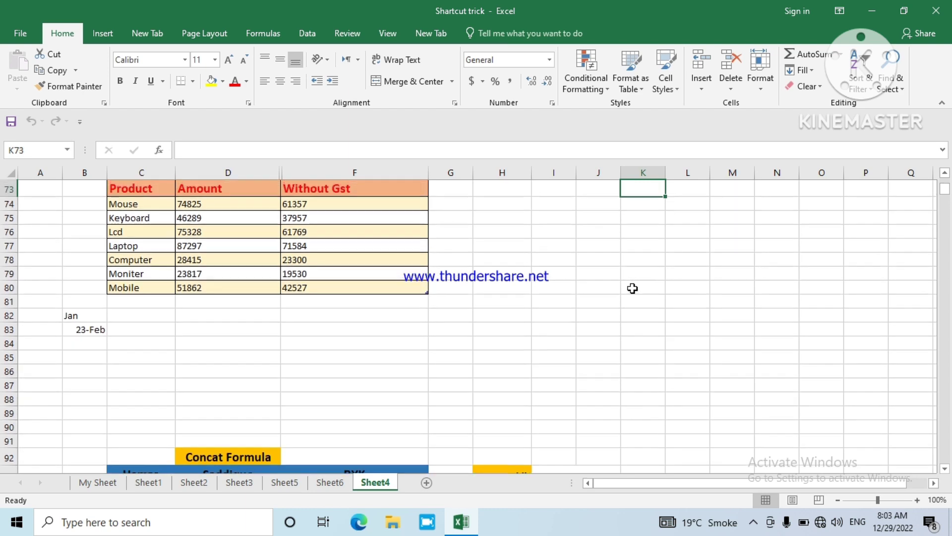
pyautogui.press('Up')
pyautogui.press('Up')
pyautogui.press('Up')
pyautogui.press('Up')
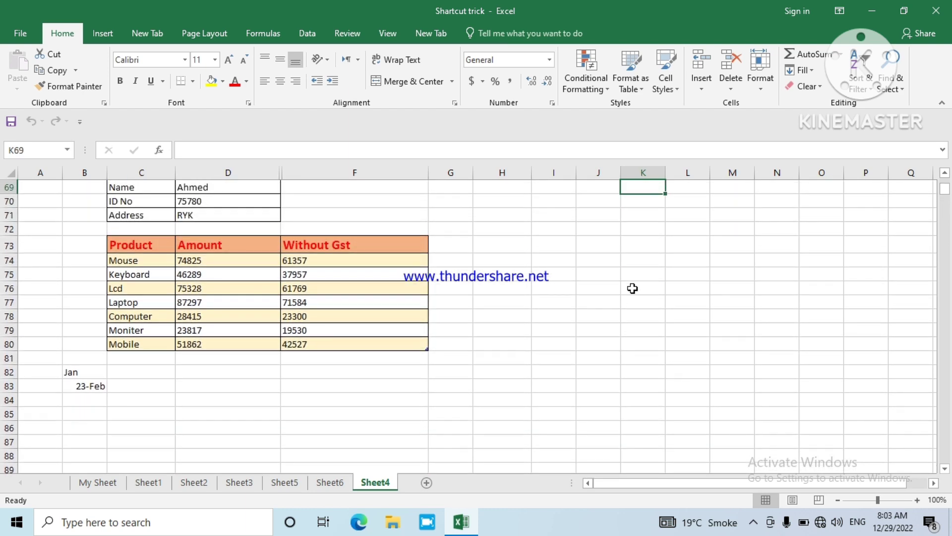
pyautogui.press('super+d')
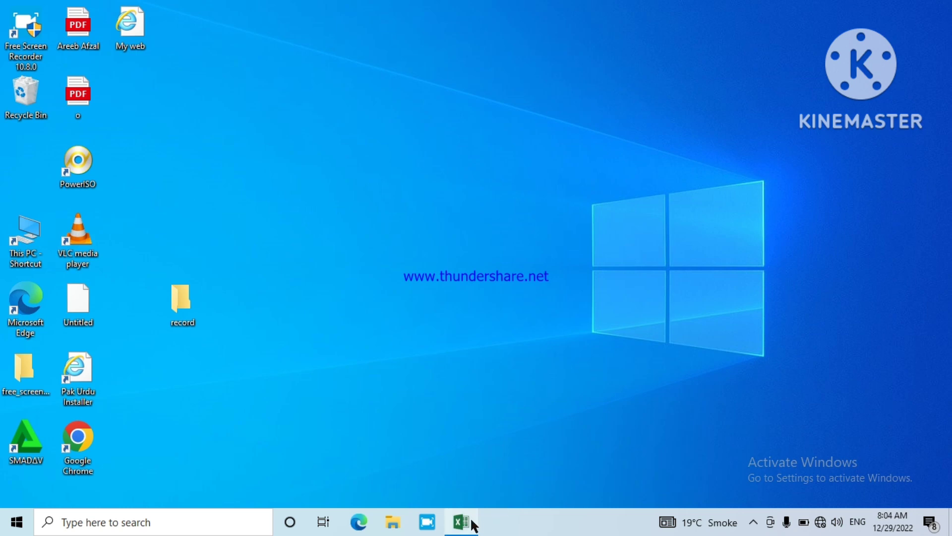
# Restore Excel, enter 'Window Key+D' in I77, then show the desktop again
pyautogui.click(451, 529)
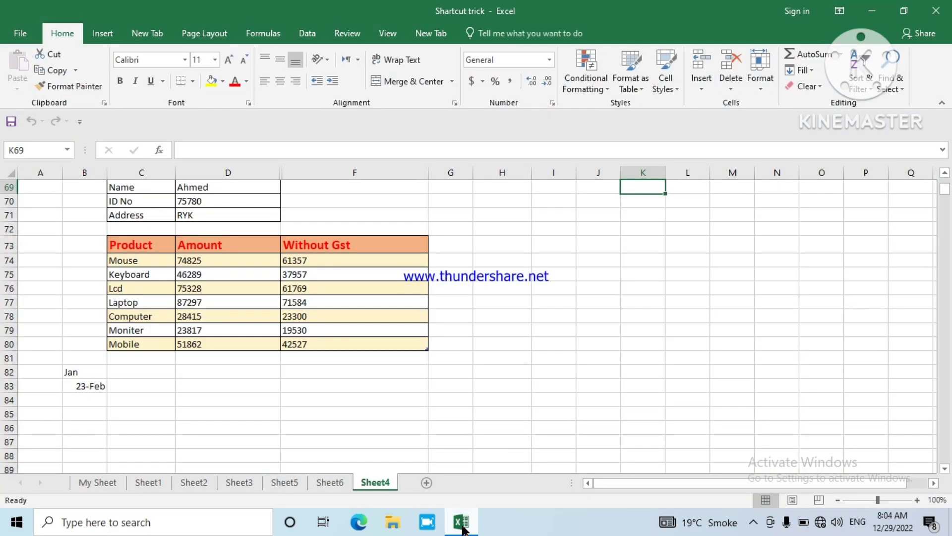
pyautogui.click(548, 298)
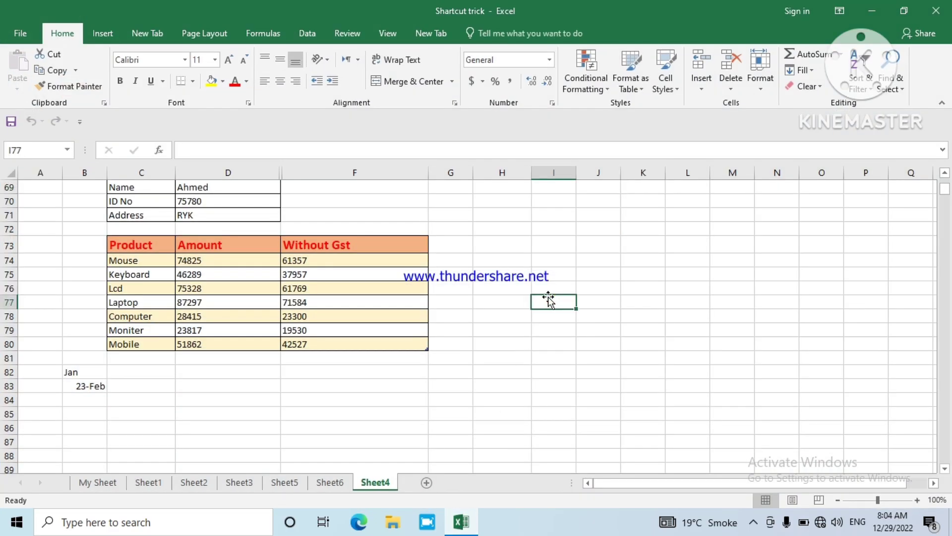
pyautogui.write('W')
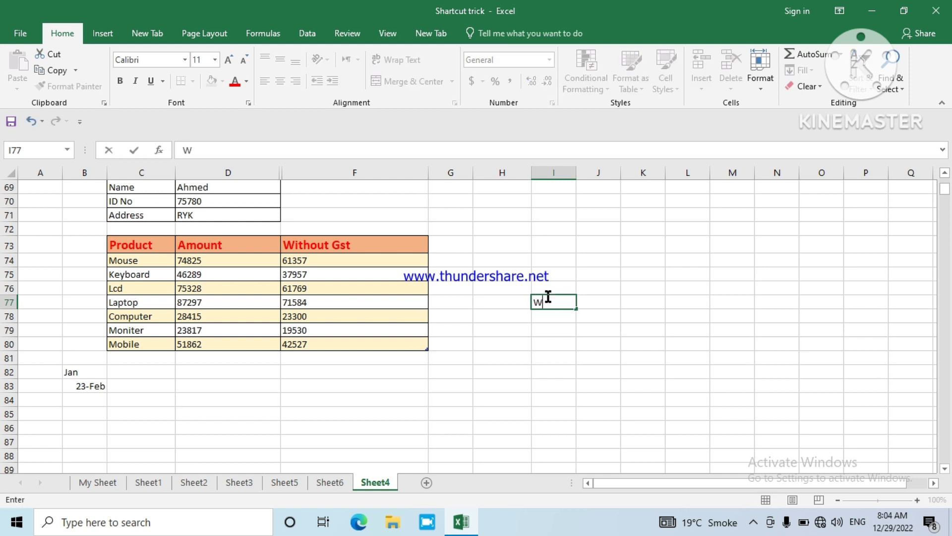
pyautogui.write('indo')
pyautogui.write('w')
pyautogui.write(' K')
pyautogui.write('ey')
pyautogui.write('+')
pyautogui.write('D')
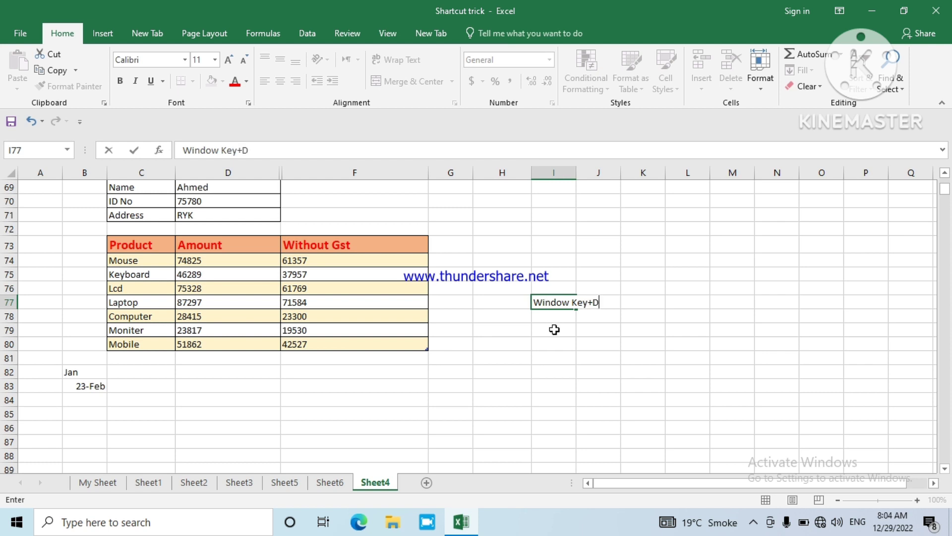
pyautogui.click(554, 330)
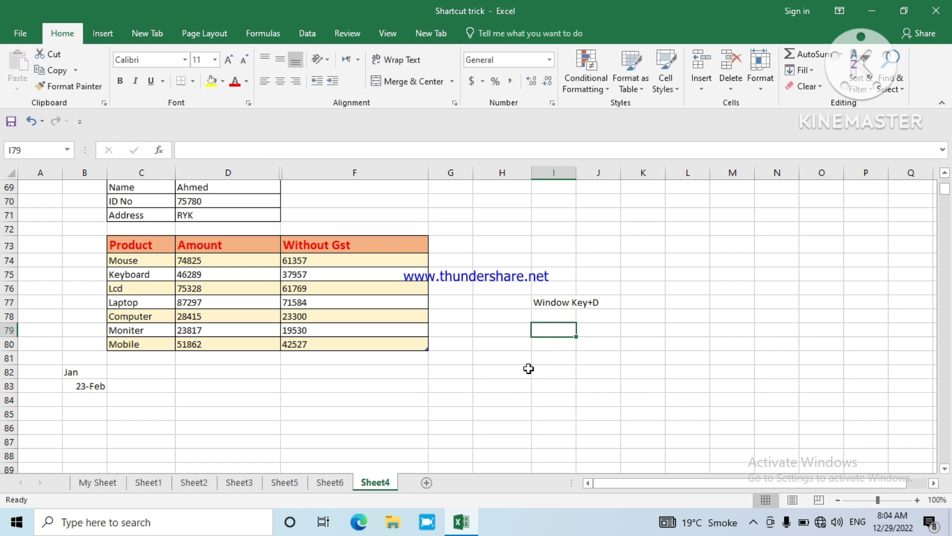
pyautogui.press('super+d')
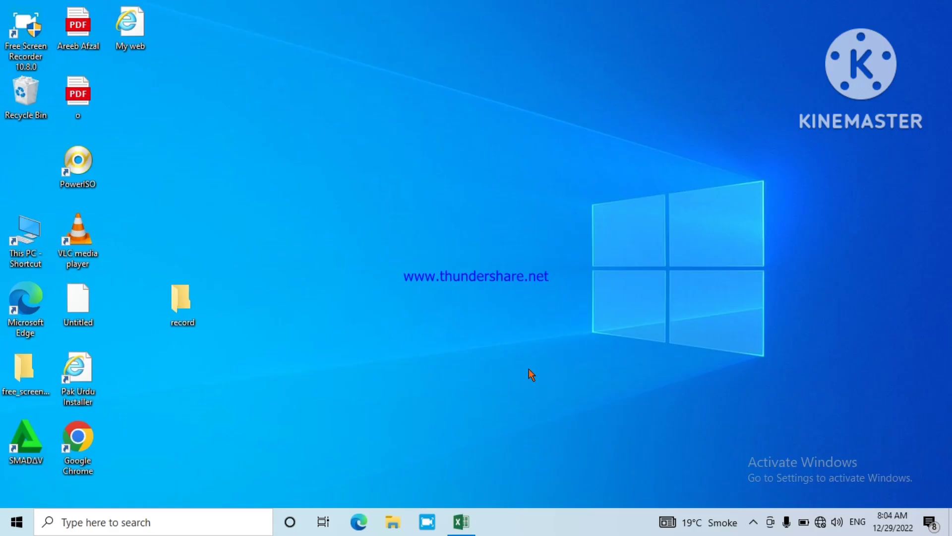
# Preview the minimised Shortcut trick workbook, then restore it over the desktop
pyautogui.click(466, 527)
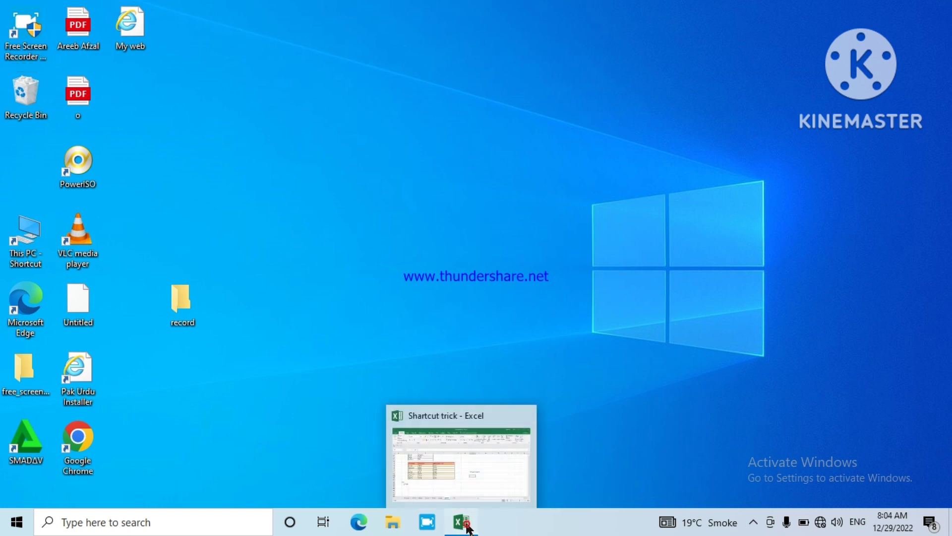
pyautogui.click(466, 526)
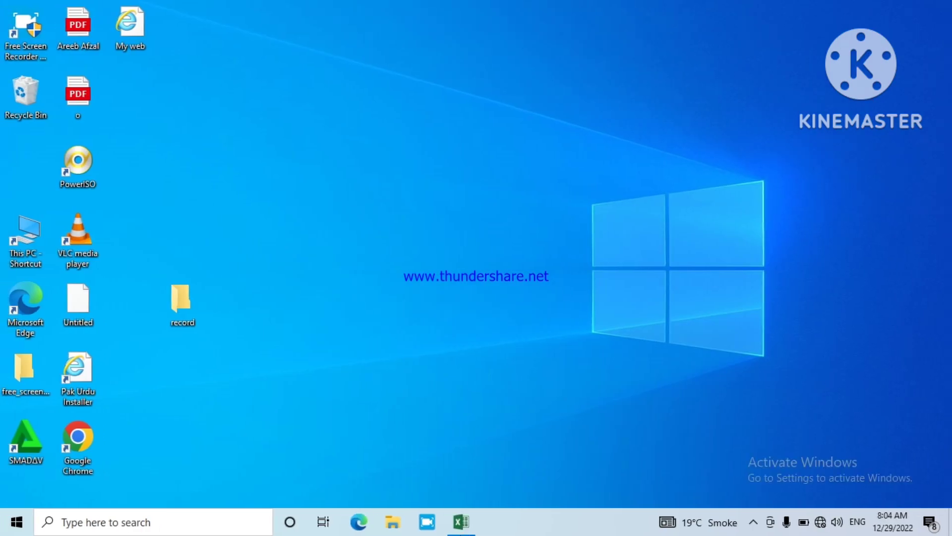
pyautogui.click(455, 526)
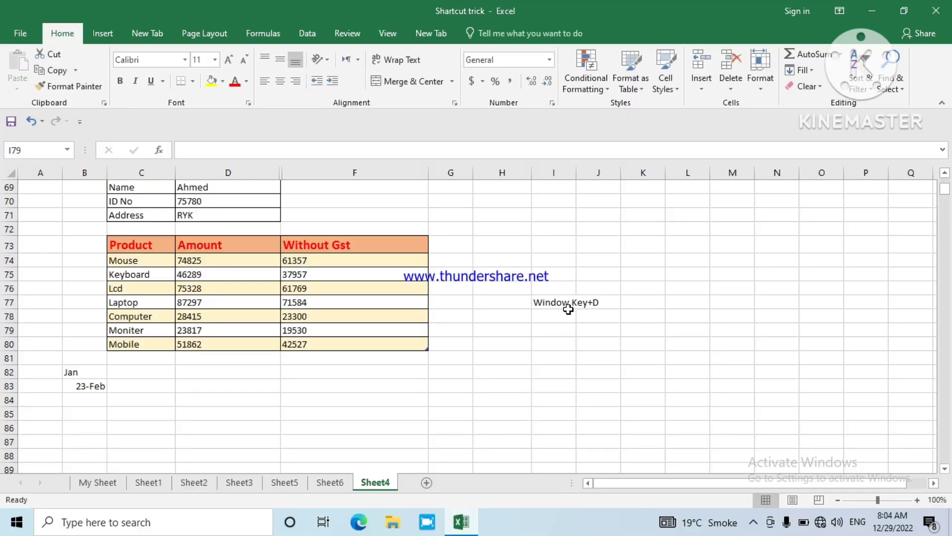
# Enter 'Ctrl+Window+D' in cell I79, then select H79 for its label
pyautogui.click(558, 331)
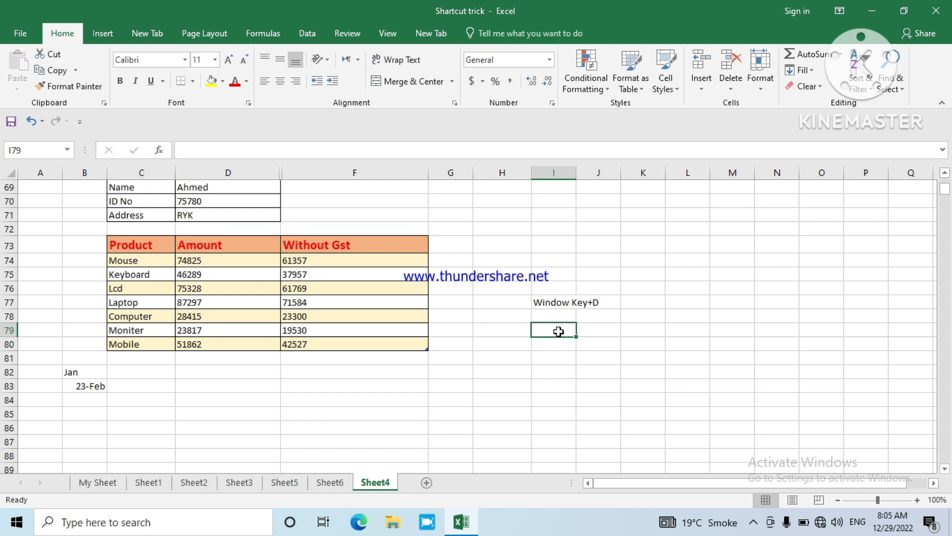
pyautogui.write('Ctrl')
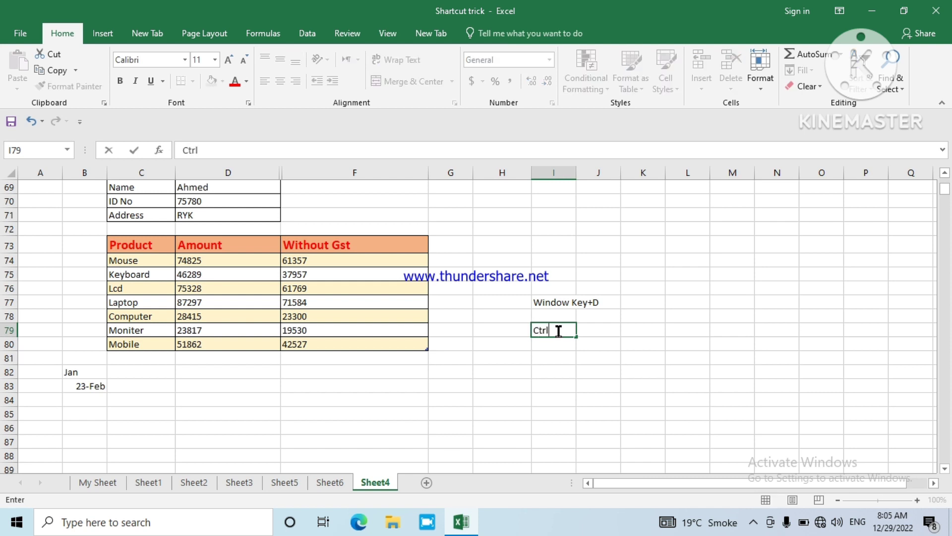
pyautogui.write('+')
pyautogui.write('Wi')
pyautogui.write('ndow')
pyautogui.write('+')
pyautogui.write('D')
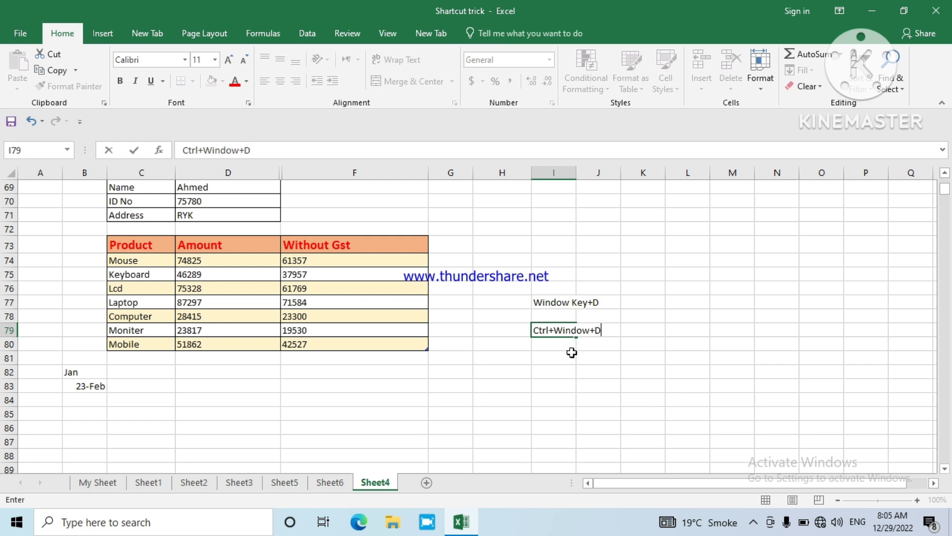
pyautogui.click(572, 352)
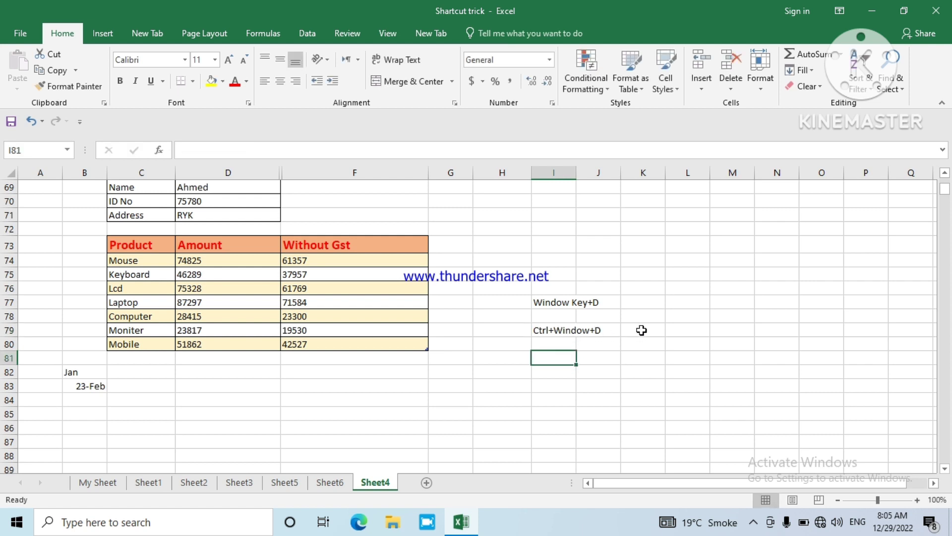
pyautogui.click(493, 330)
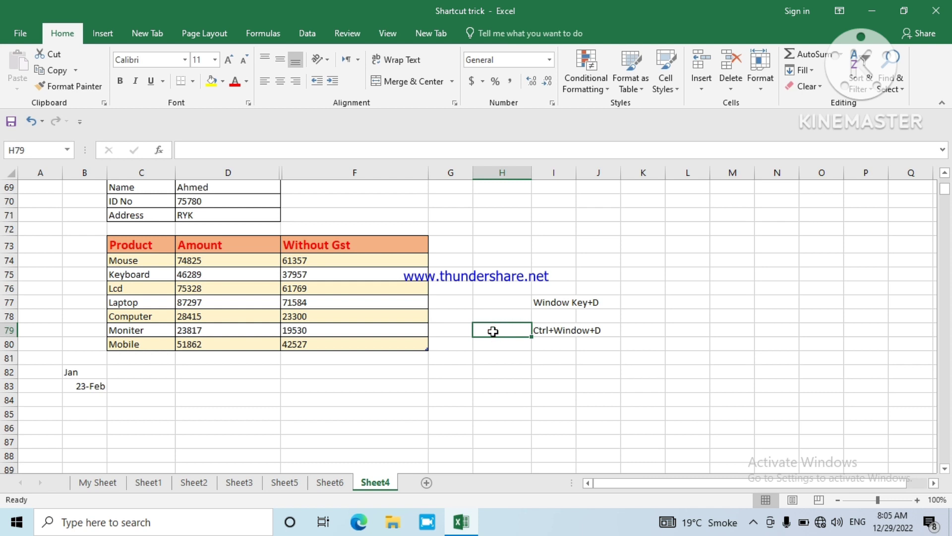
# Label H79 'New Destop' and H80 'Back To Desktop', fixing typos, then return to I79
pyautogui.write('New ')
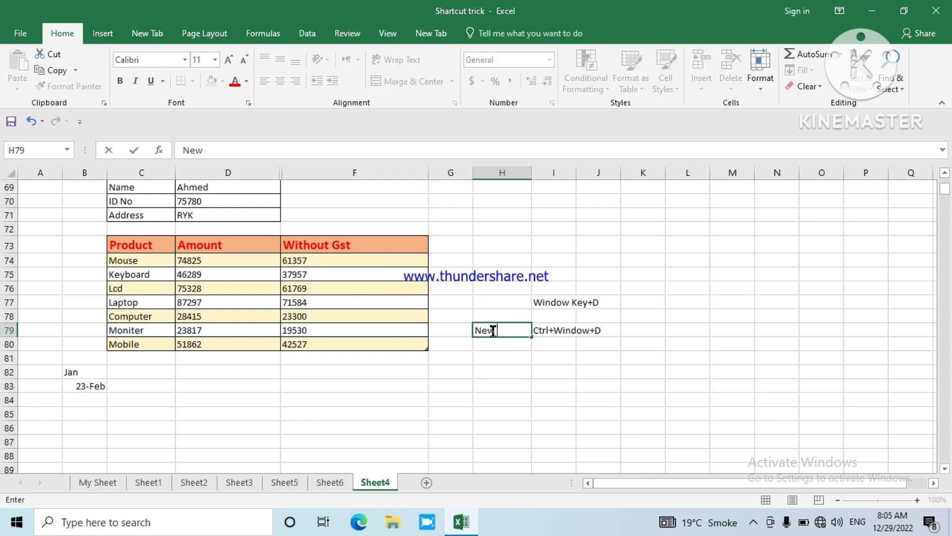
pyautogui.write('Dest')
pyautogui.write('op')
pyautogui.press('Return')
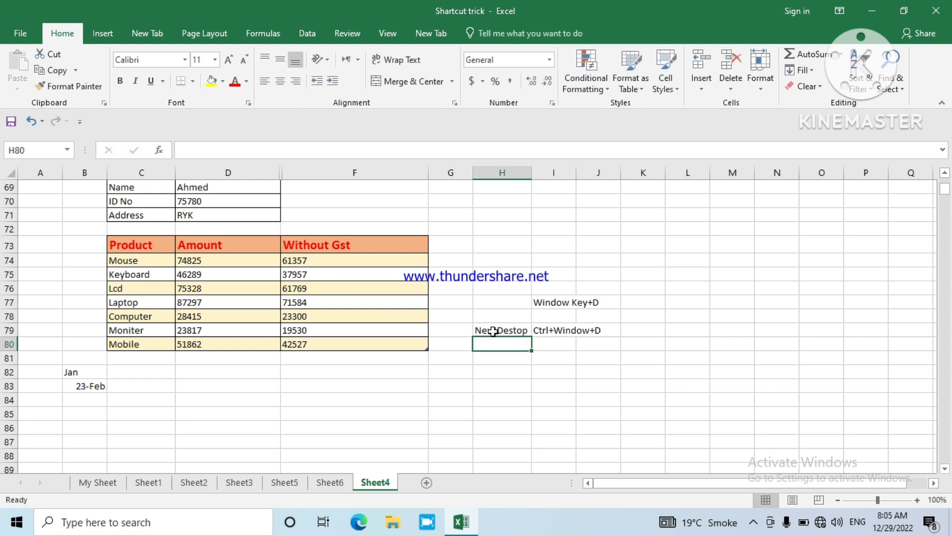
pyautogui.write('Bac')
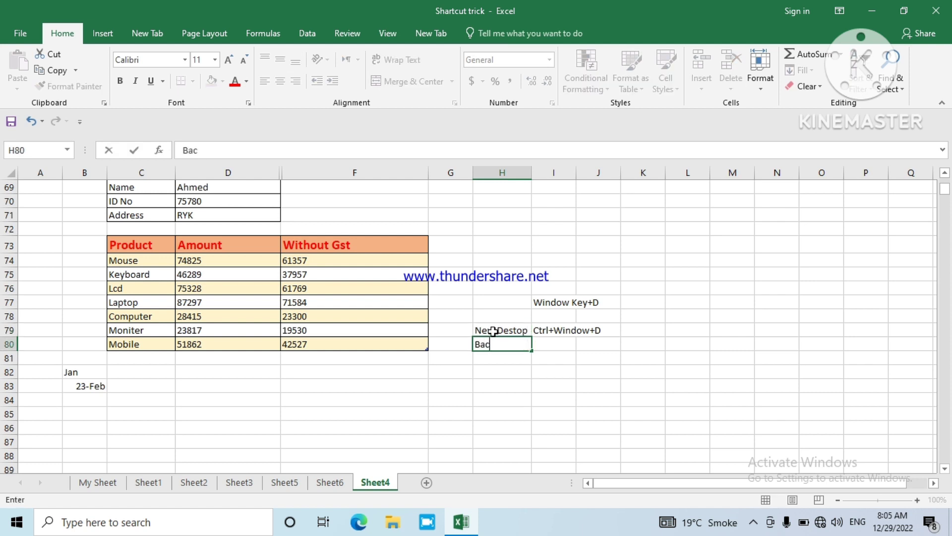
pyautogui.write('k ')
pyautogui.write('To ')
pyautogui.write('D')
pyautogui.write('is')
pyautogui.write('k')
pyautogui.press('BackSpace')
pyautogui.press('BackSpace')
pyautogui.press('BackSpace')
pyautogui.write('e')
pyautogui.write('st')
pyautogui.press('BackSpace')
pyautogui.write('kt')
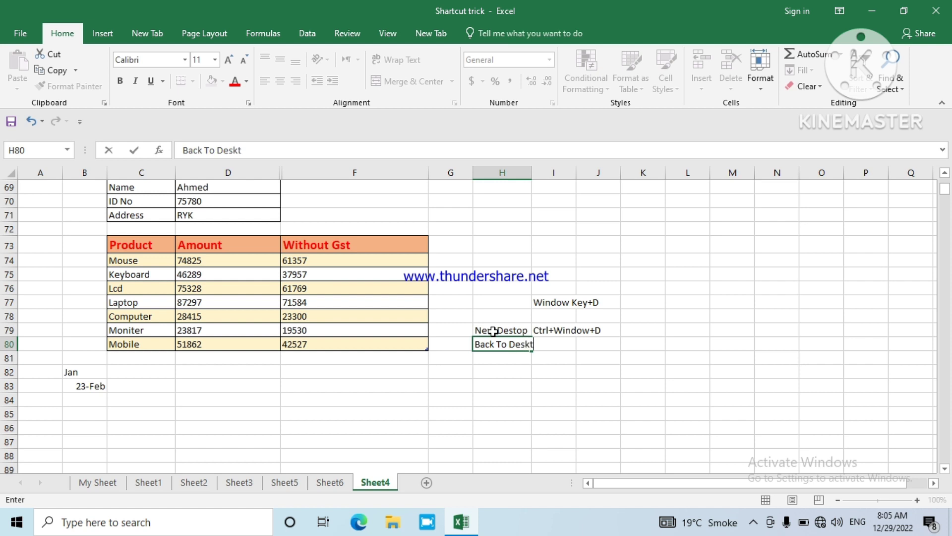
pyautogui.write('op')
pyautogui.press('Tab')
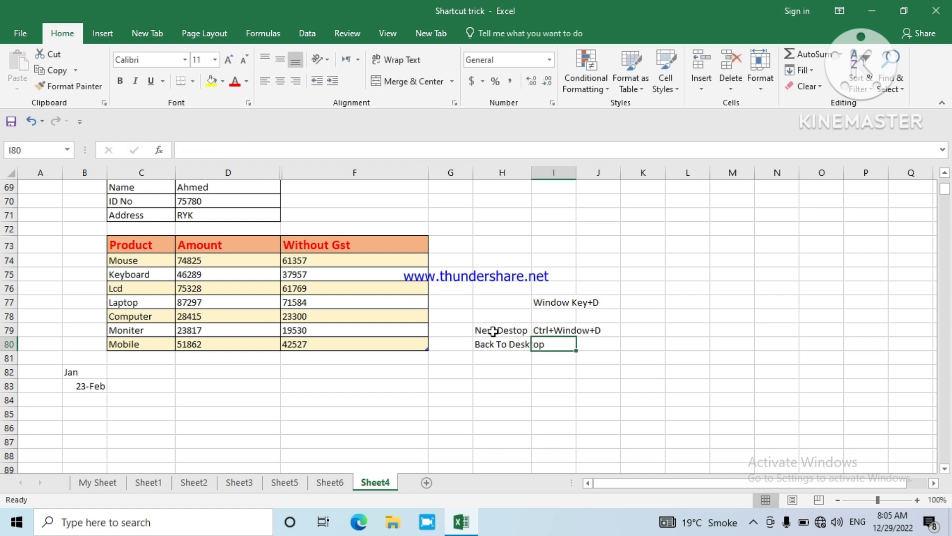
pyautogui.write('W')
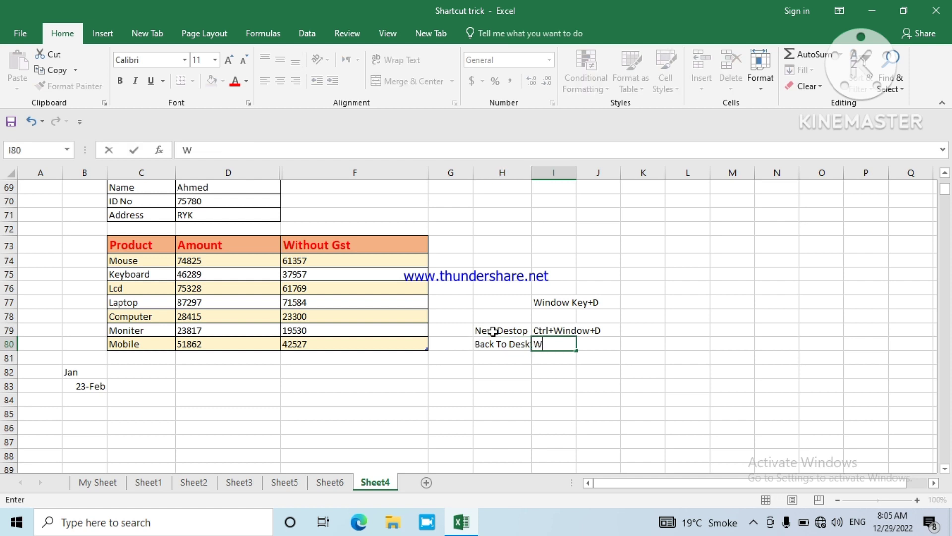
pyautogui.press('BackSpace')
pyautogui.press('Up')
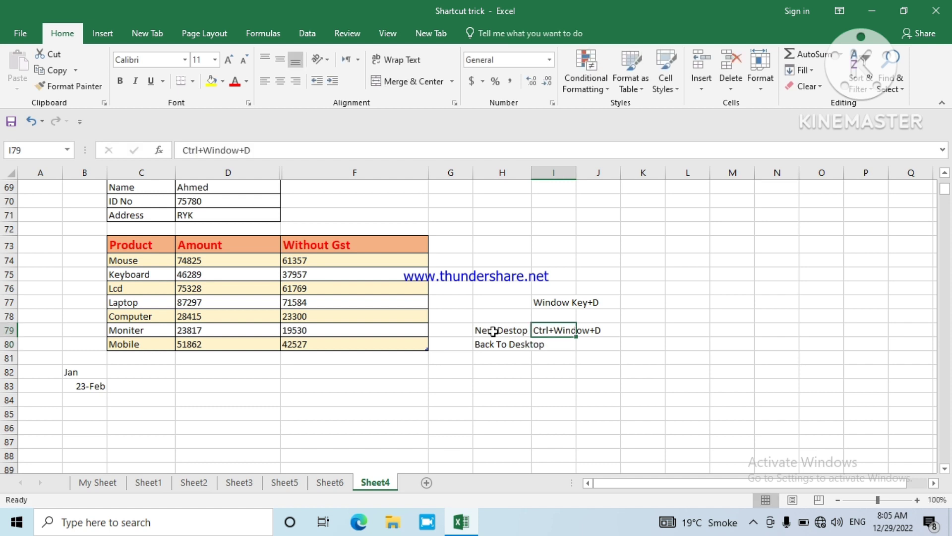
# Fill I79 down into I80 and edit it to read 'Ctrl+Window+Left Arrow'
pyautogui.hotkey('shift', 'Down')
pyautogui.hotkey('ctrl', 'd')
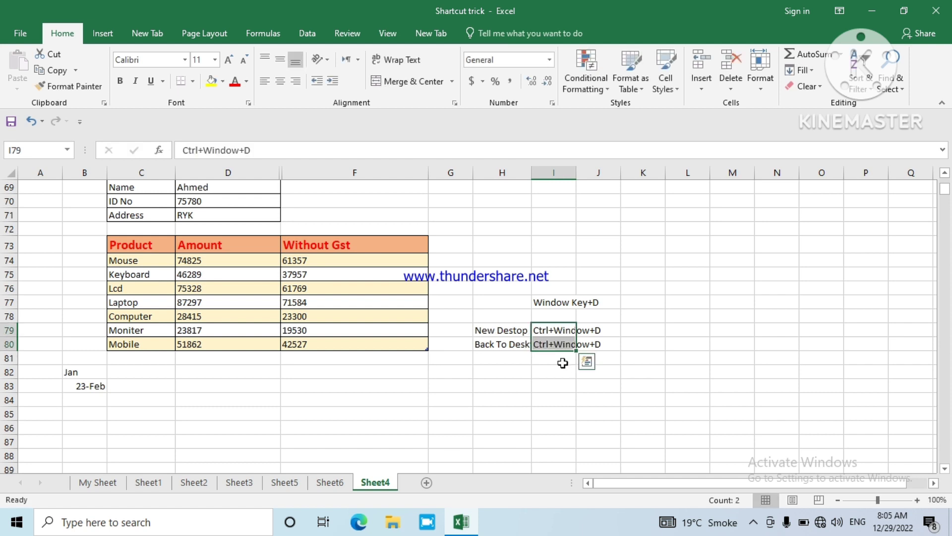
pyautogui.click(596, 343)
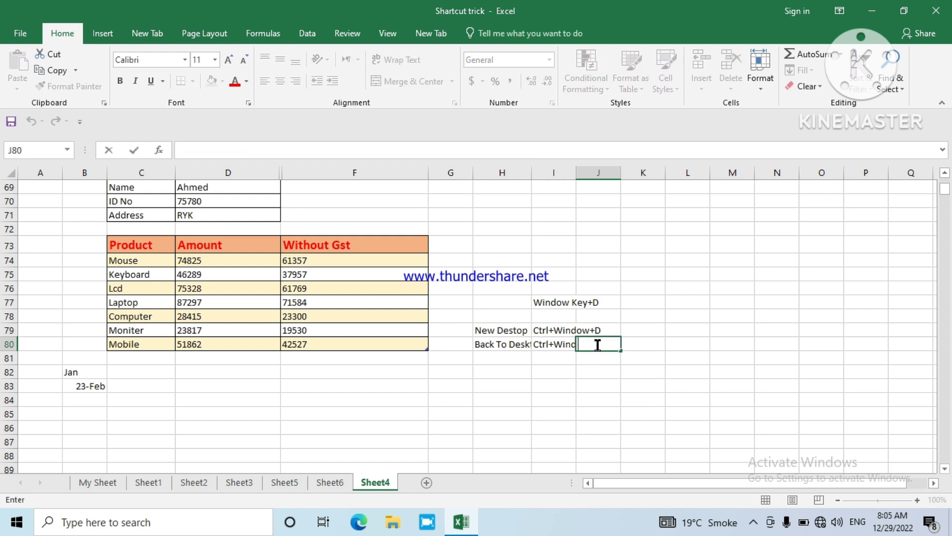
pyautogui.doubleClick(559, 344)
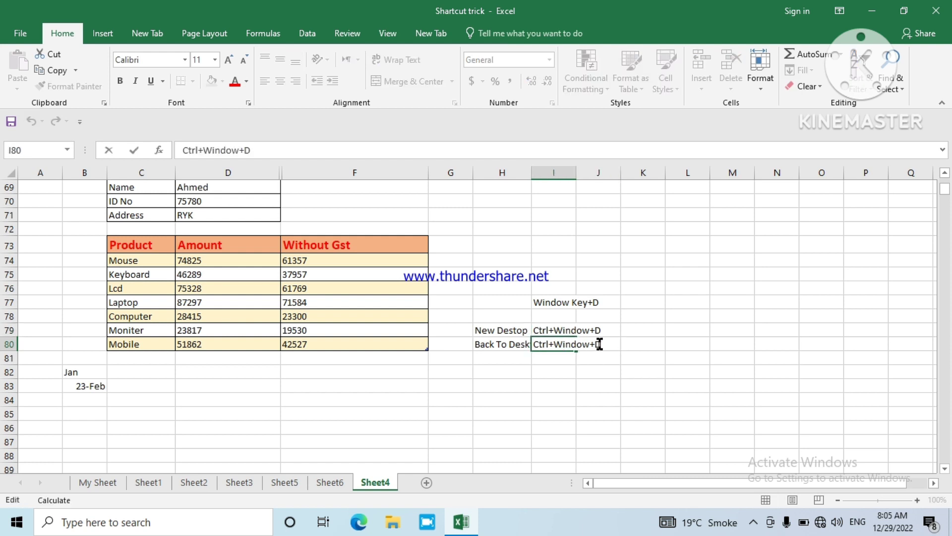
pyautogui.press('BackSpace')
pyautogui.write('L')
pyautogui.write('eft ')
pyautogui.write('Arro')
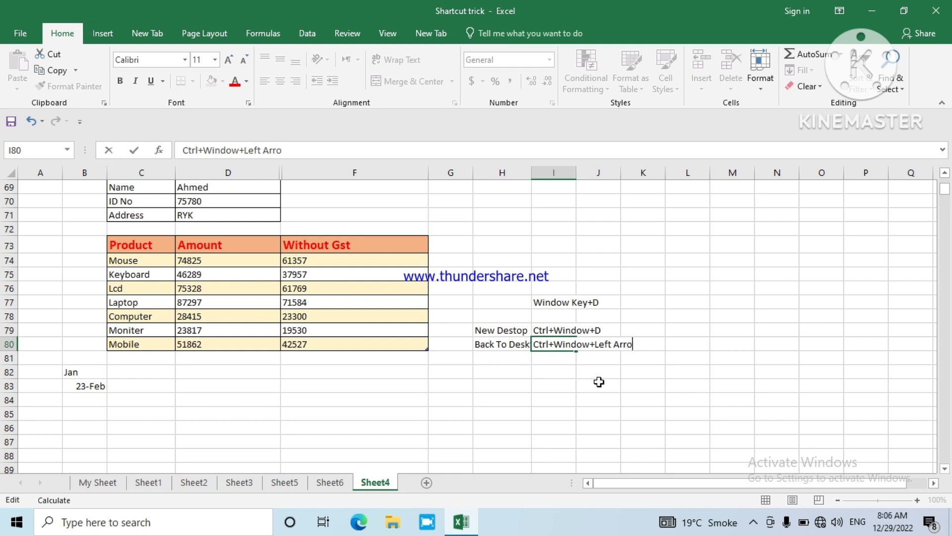
pyautogui.write('w')
pyautogui.click(648, 384)
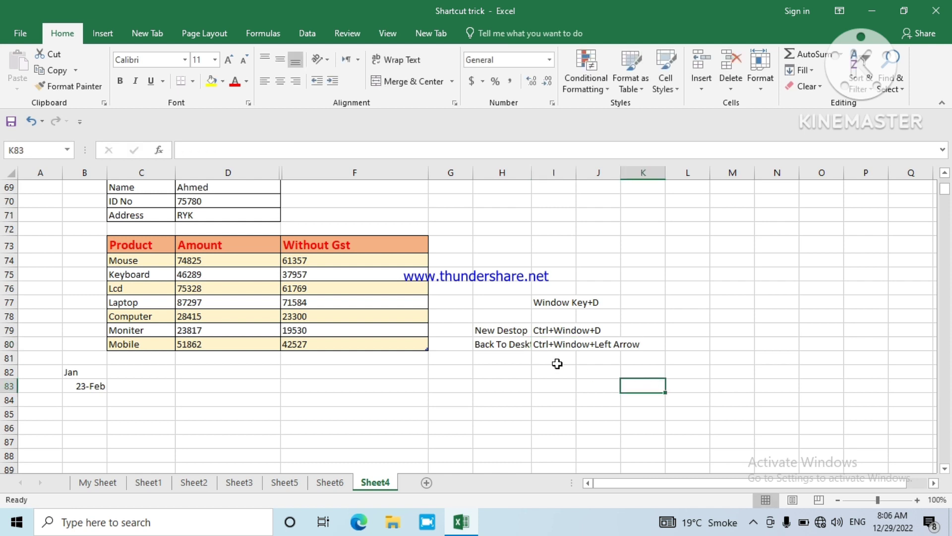
# Autofit column H to show Back To Desktop and fill H79:J79 yellow
pyautogui.click(500, 345)
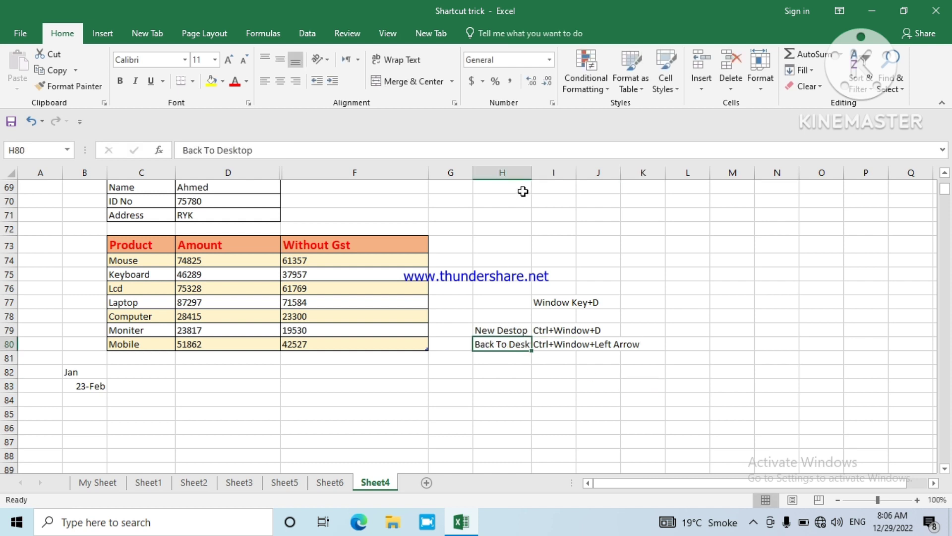
pyautogui.doubleClick(530, 174)
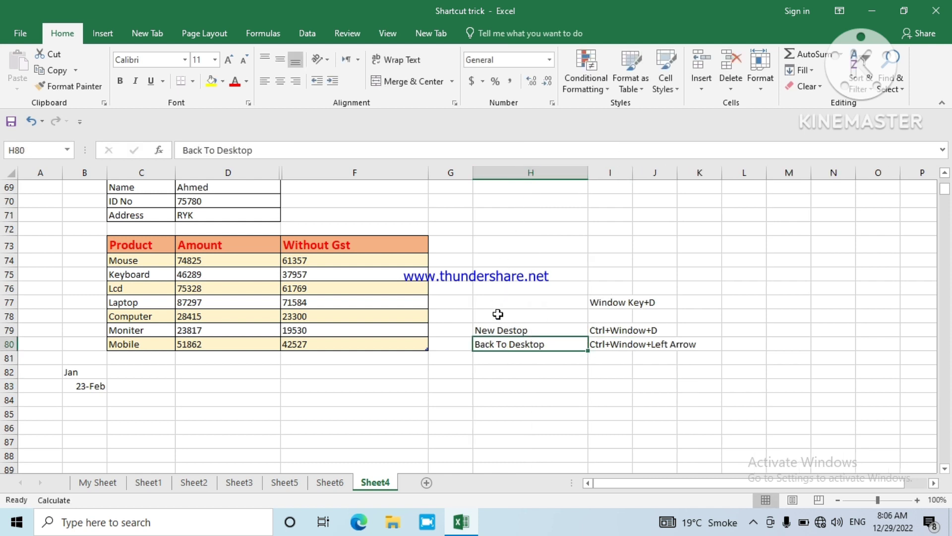
pyautogui.click(500, 332)
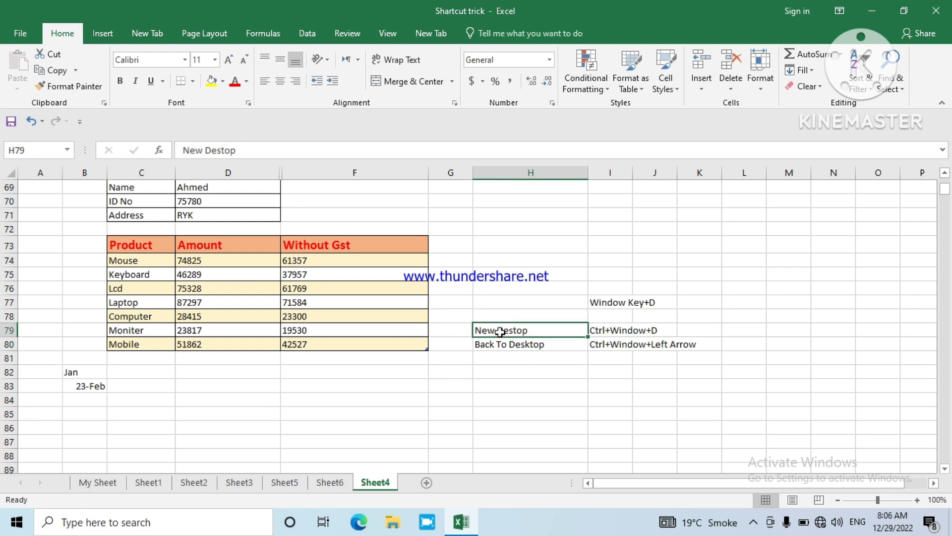
pyautogui.hotkey('shift', 'Right')
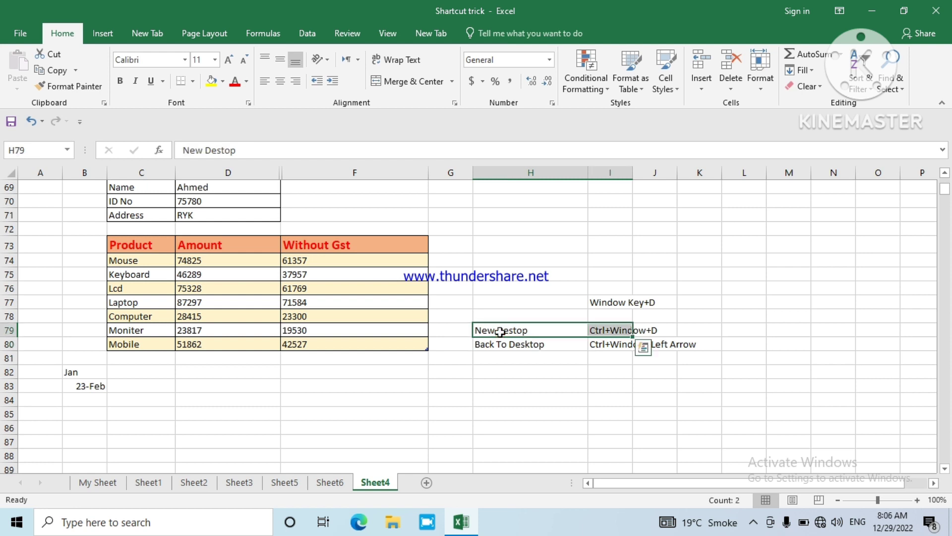
pyautogui.hotkey('shift', 'Right')
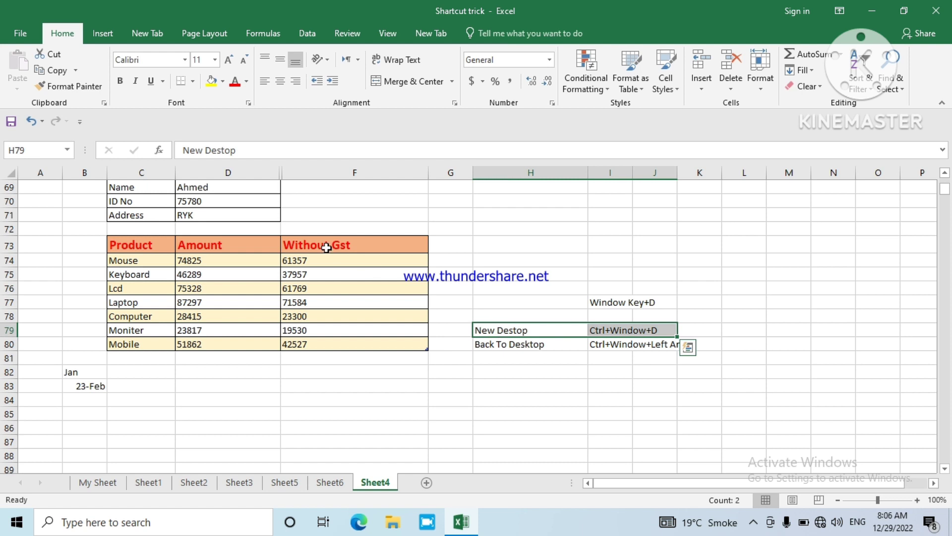
pyautogui.click(210, 82)
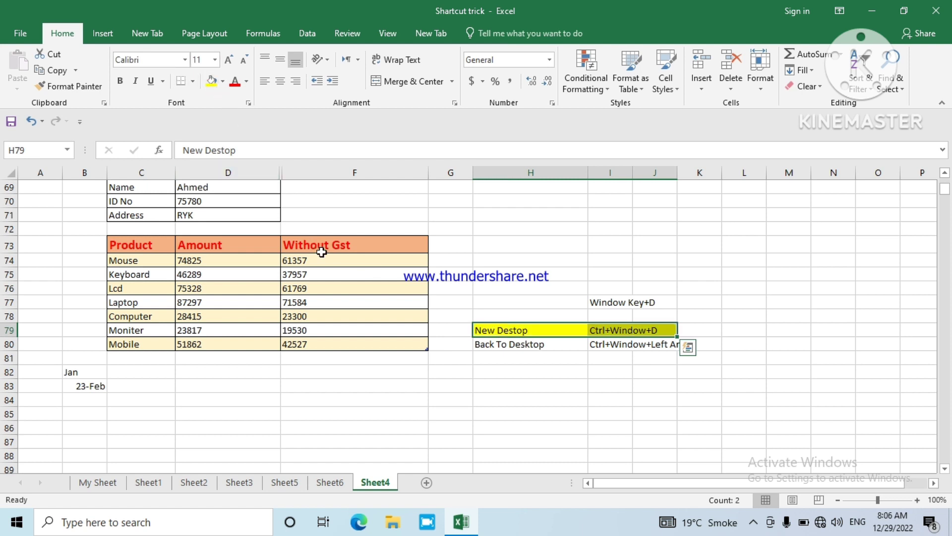
# Fill the Back To Desktop row H80:K80 light green
pyautogui.click(488, 344)
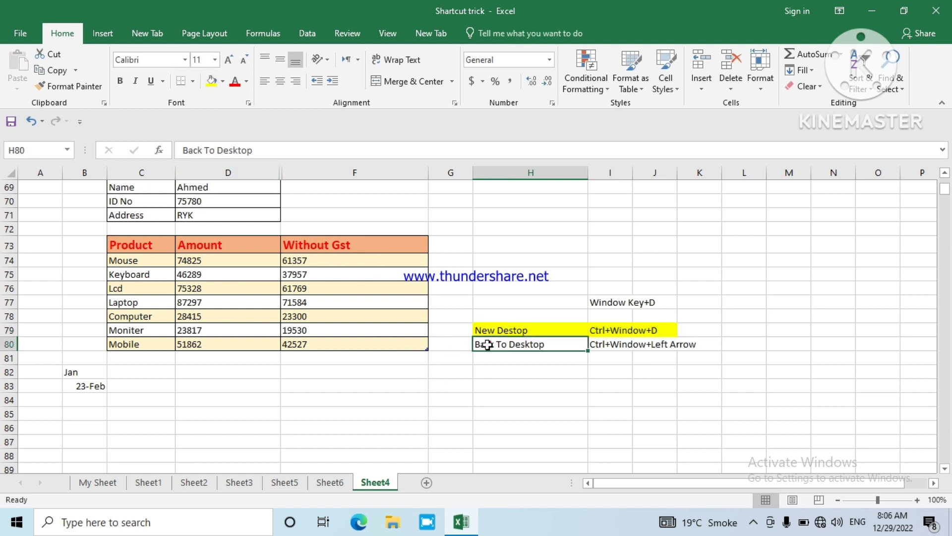
pyautogui.hotkey('shift', 'Right')
pyautogui.hotkey('shift', 'Right')
pyautogui.hotkey('shift', 'Right')
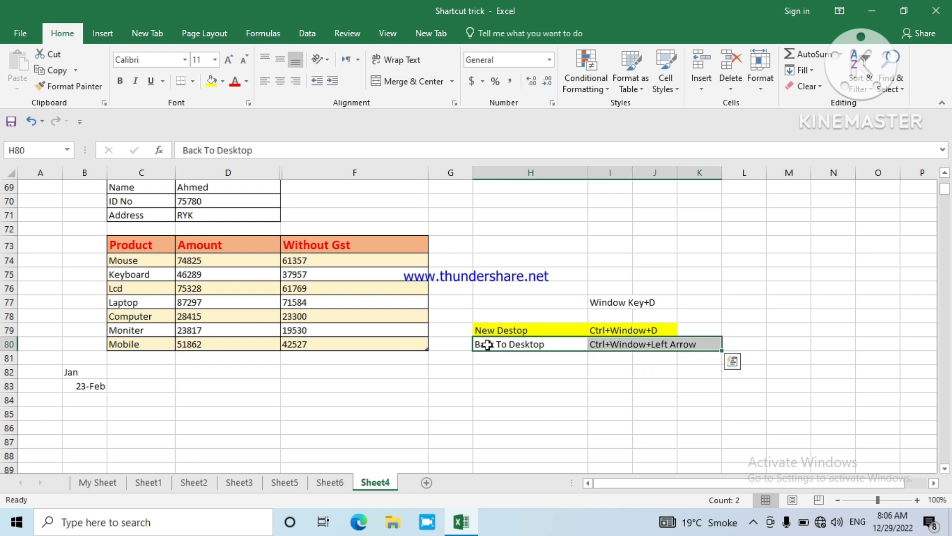
pyautogui.click(222, 81)
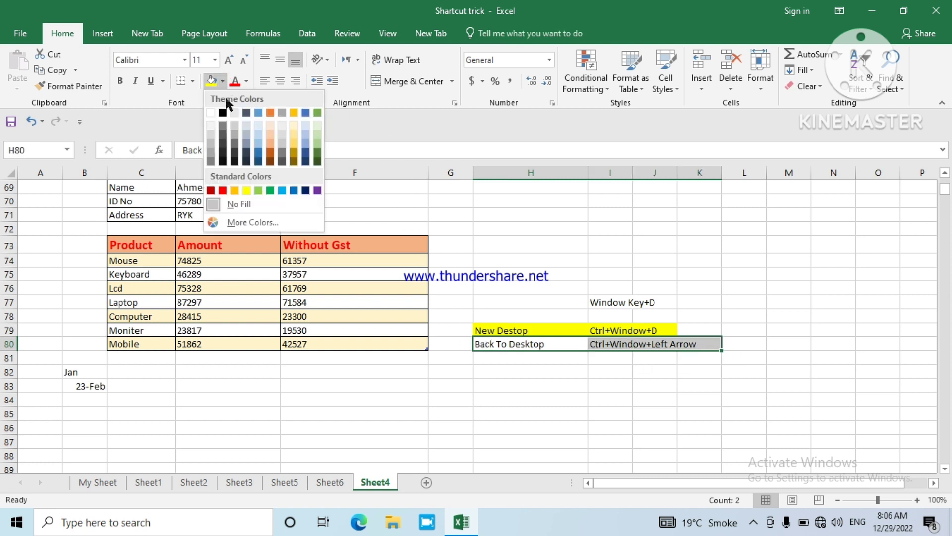
pyautogui.click(259, 190)
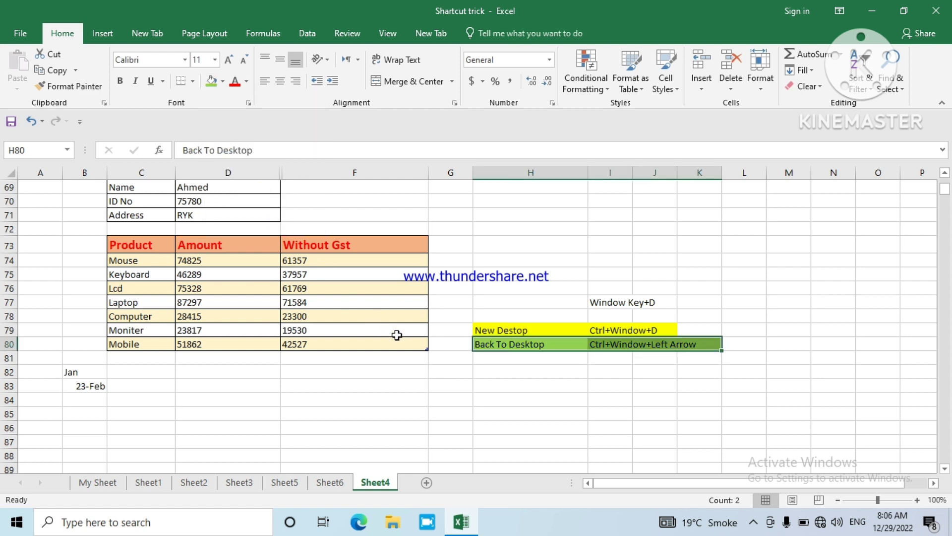
pyautogui.click(586, 313)
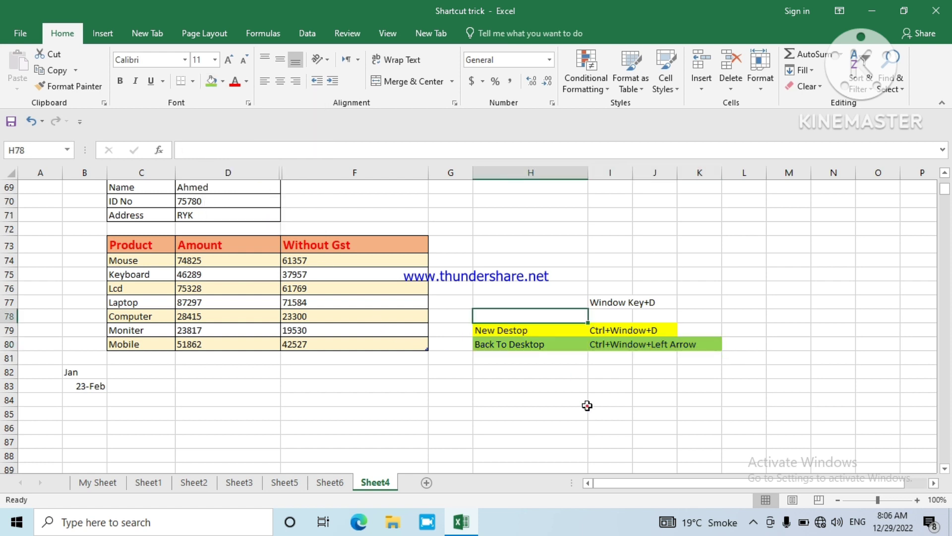
pyautogui.click(585, 402)
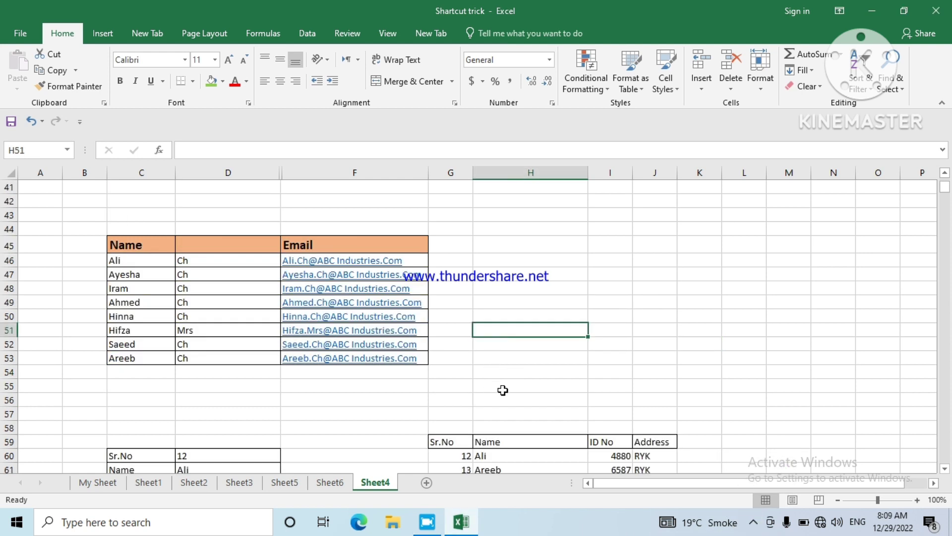
# Turn on clipboard history in the Win+V panel, close it, and select F46
pyautogui.press('super+v')
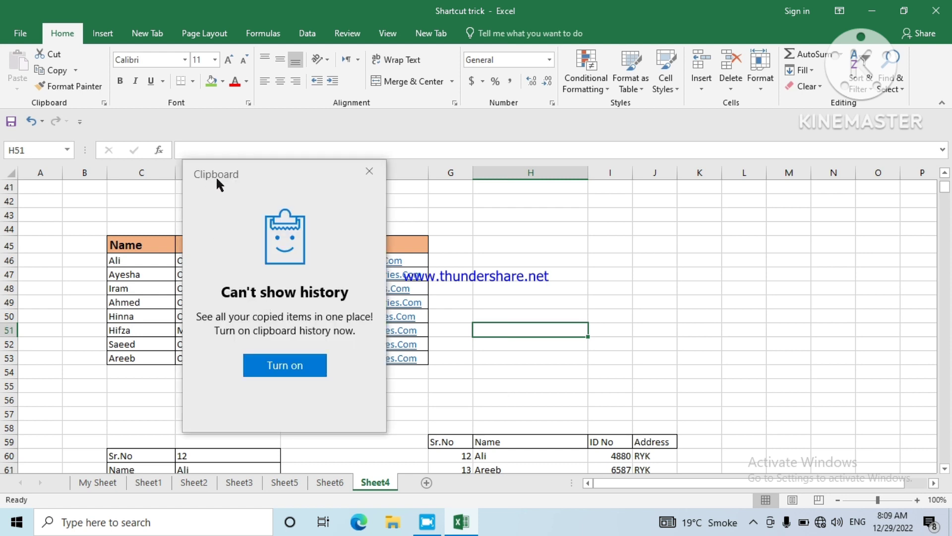
pyautogui.click(293, 366)
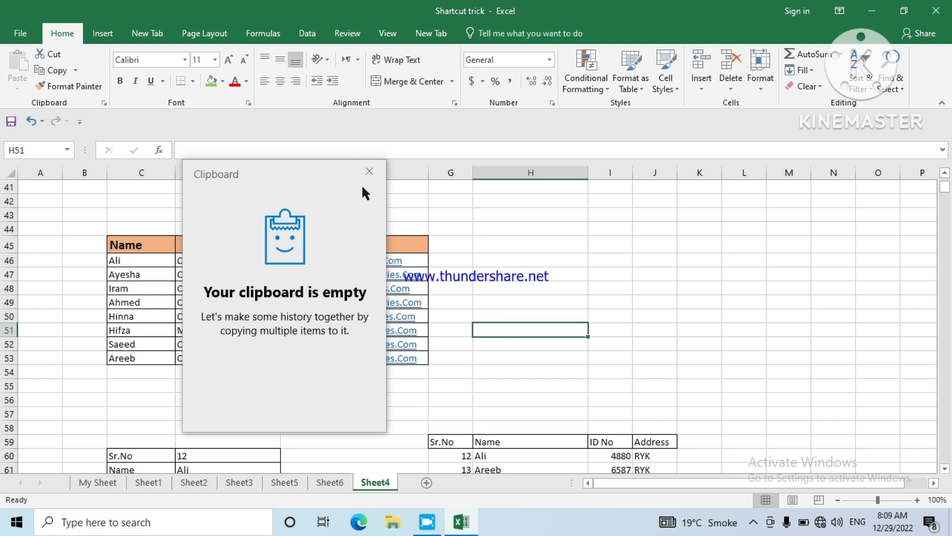
pyautogui.click(369, 172)
pyautogui.click(514, 268)
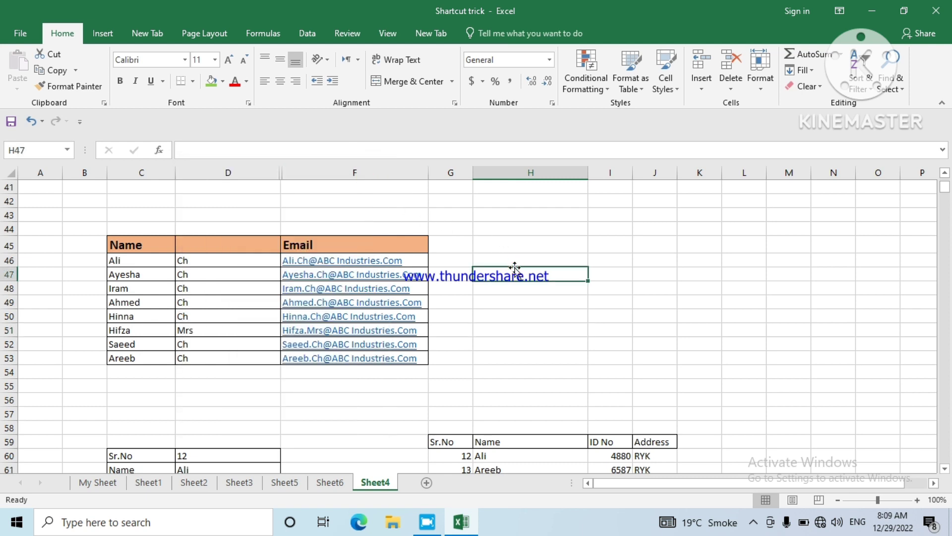
pyautogui.click(401, 260)
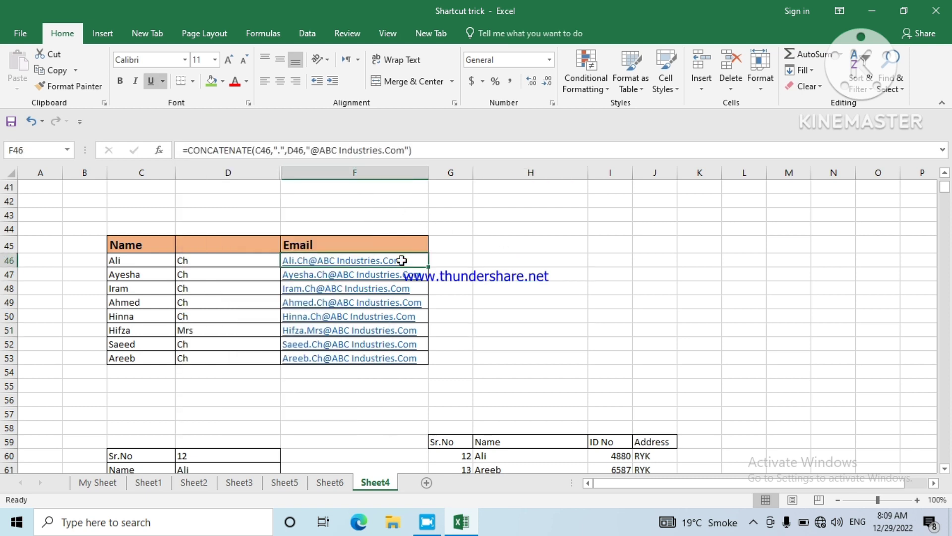
# Copy the F46 email, the Ch value in D47, and the name Saeed in C52
pyautogui.hotkey('ctrl', 'c')
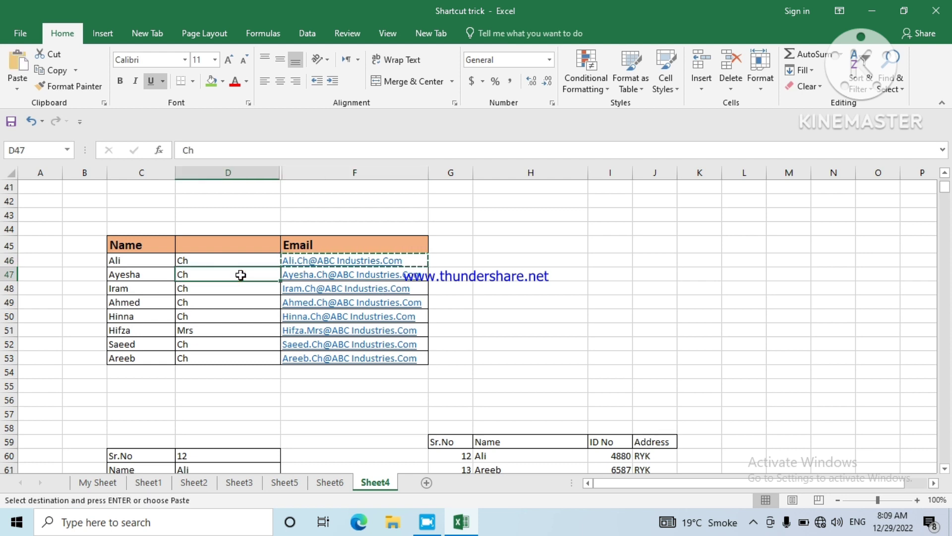
pyautogui.hotkey('ctrl', 'c')
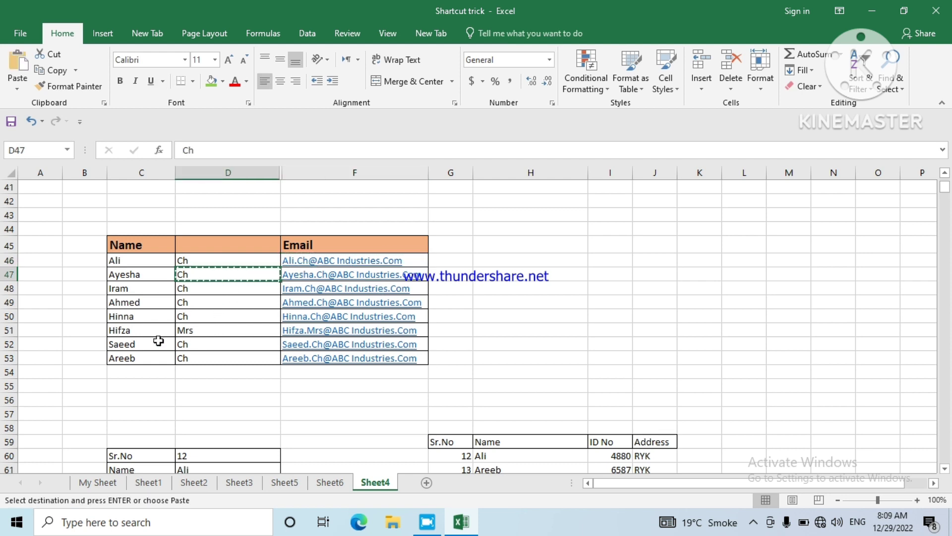
pyautogui.click(140, 339)
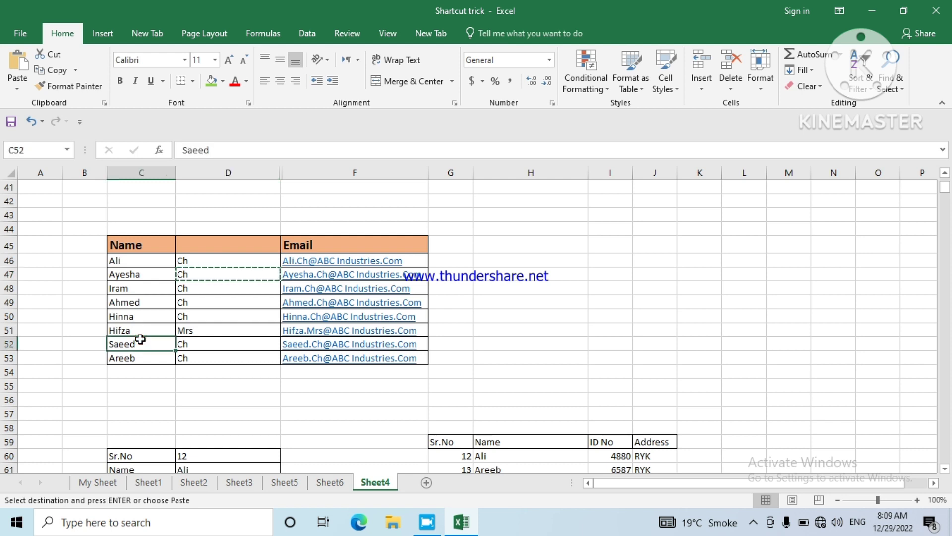
pyautogui.hotkey('ctrl', 'c')
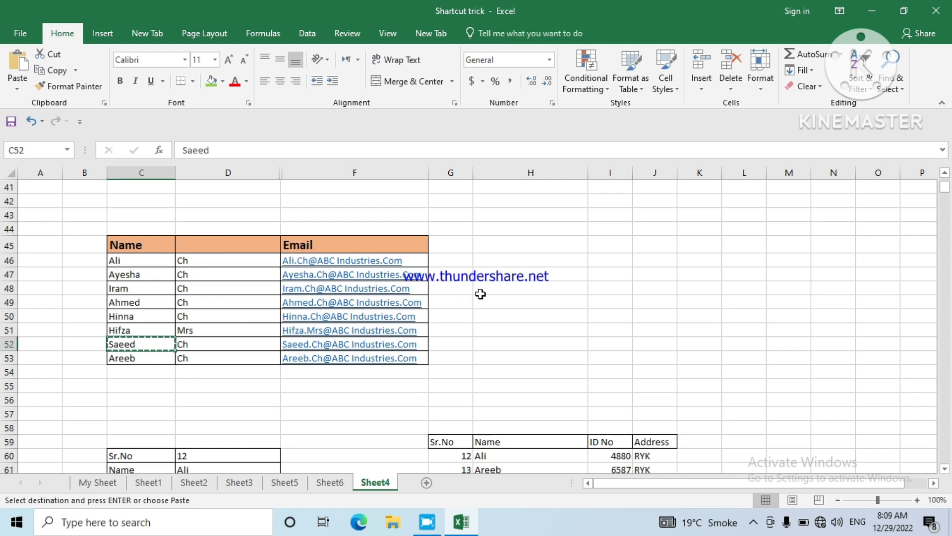
# Select cell H51 and review the three copied entries in clipboard history
pyautogui.click(481, 294)
pyautogui.click(538, 335)
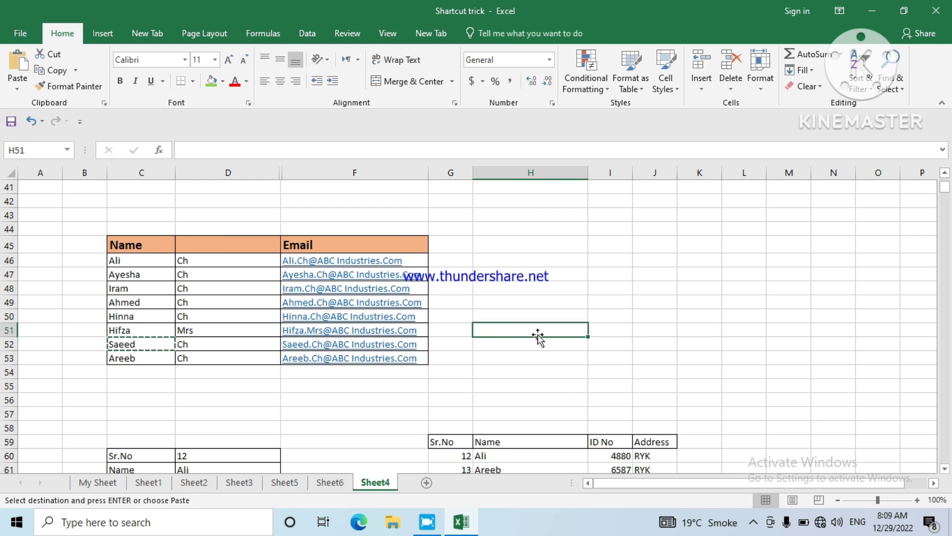
pyautogui.press('super+v')
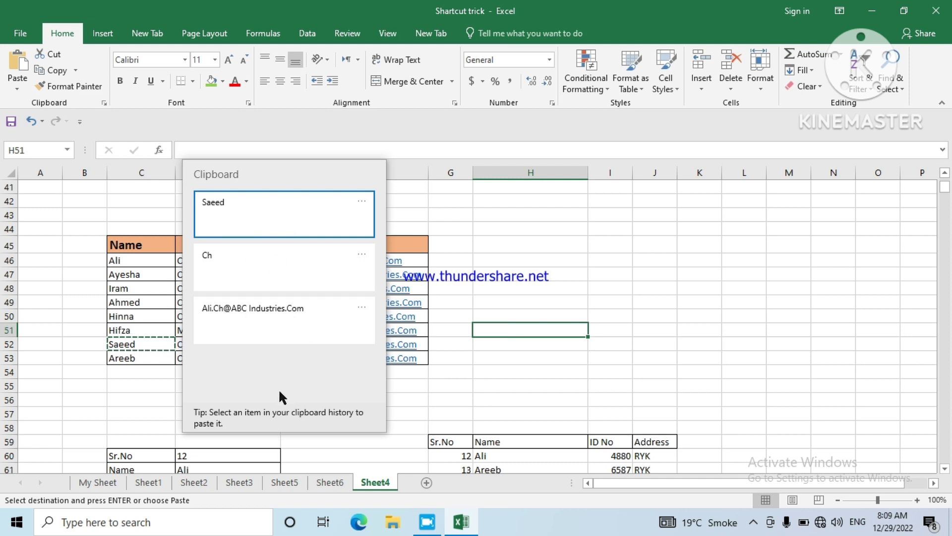
pyautogui.press('Escape')
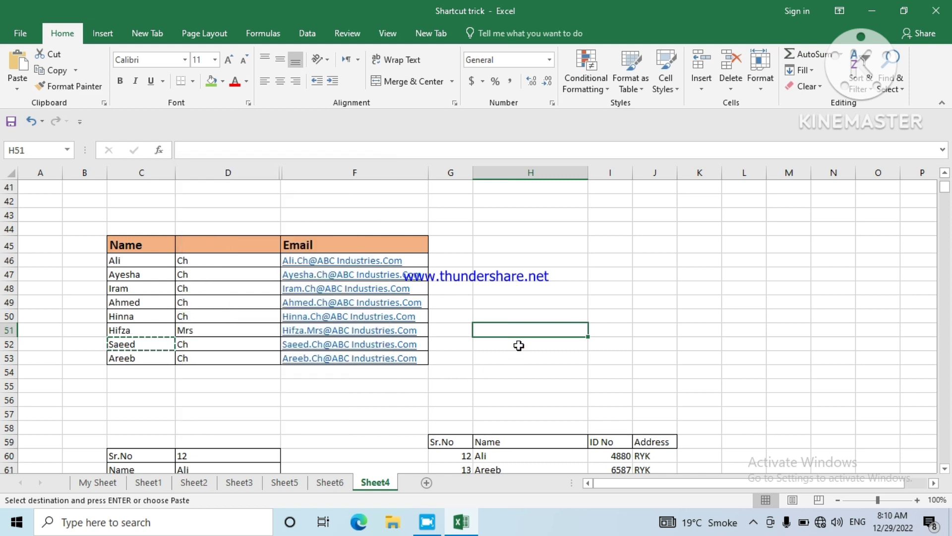
# Enter 'Window +V' in H51 and the label 'Clip Boad' in G51
pyautogui.write('W')
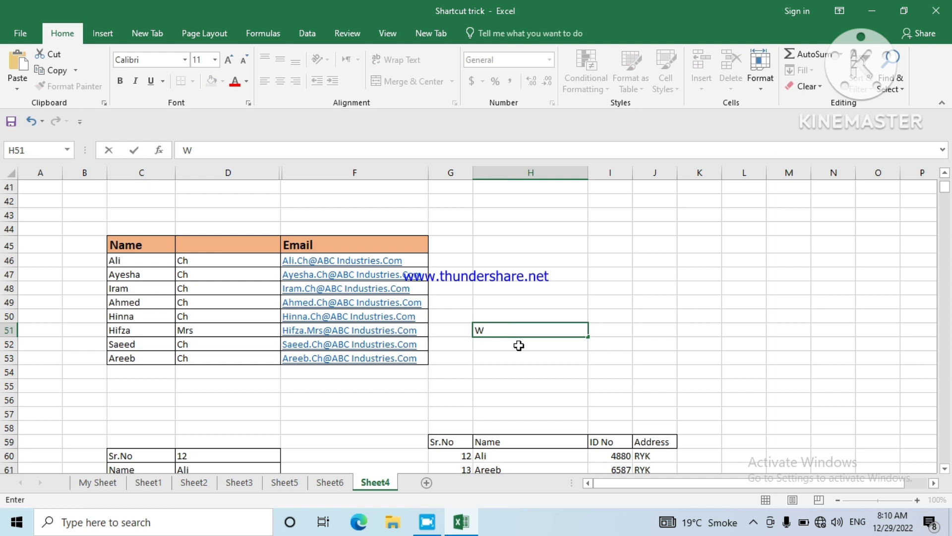
pyautogui.write('indow +V')
pyautogui.click(533, 356)
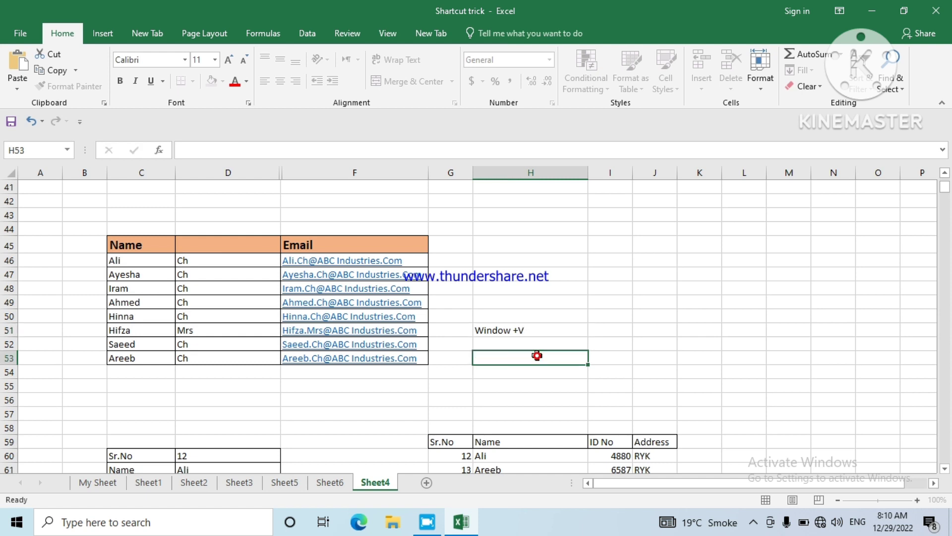
pyautogui.click(448, 332)
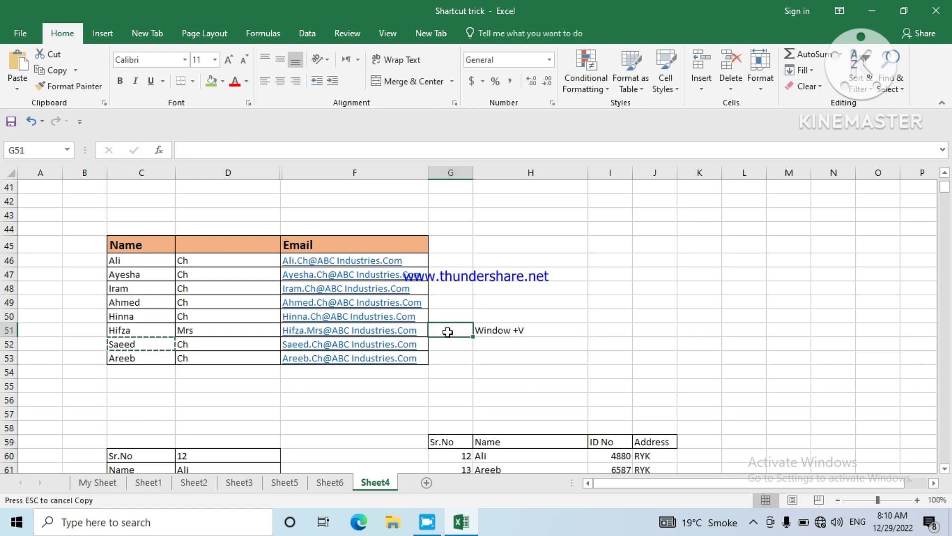
pyautogui.write('Clip')
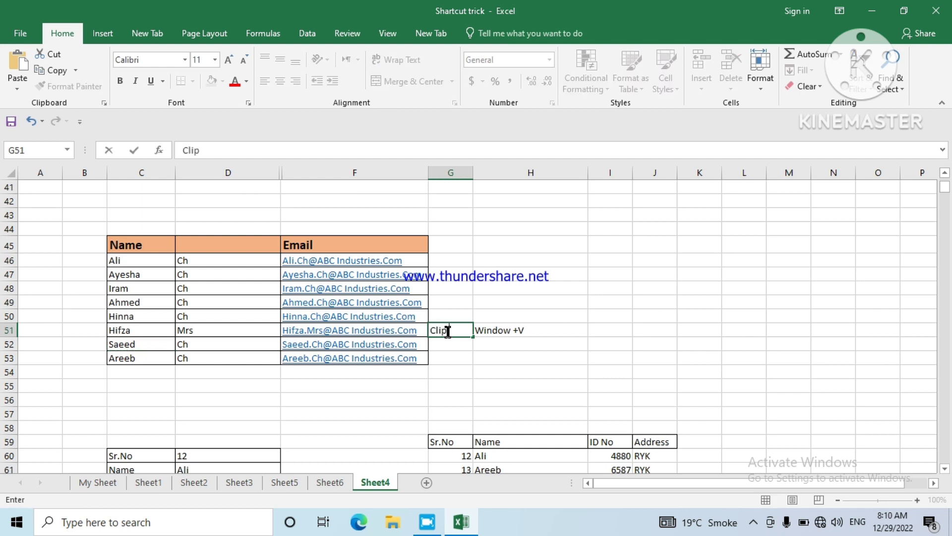
pyautogui.write(' Boad')
pyautogui.click(452, 357)
# Fill G51:H51 green
pyautogui.click(451, 333)
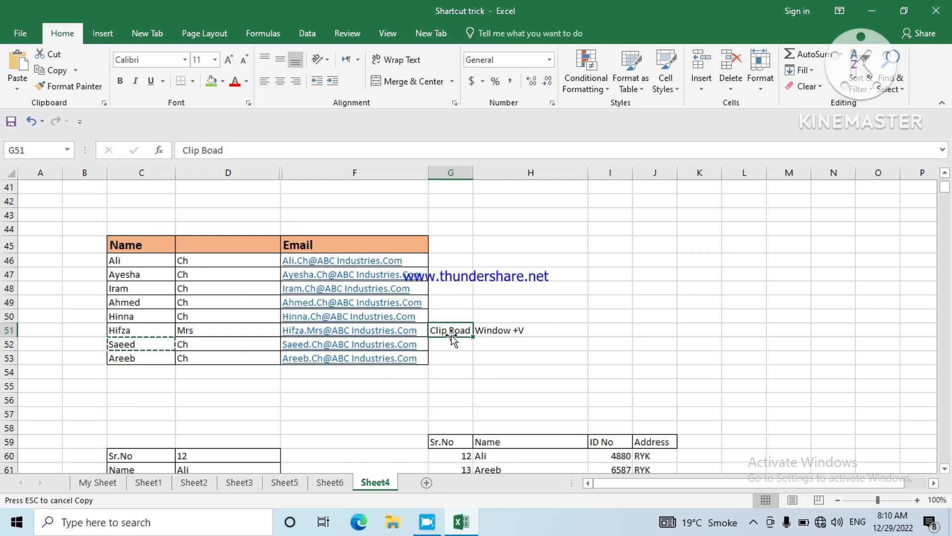
pyautogui.hotkey('shift', 'Right')
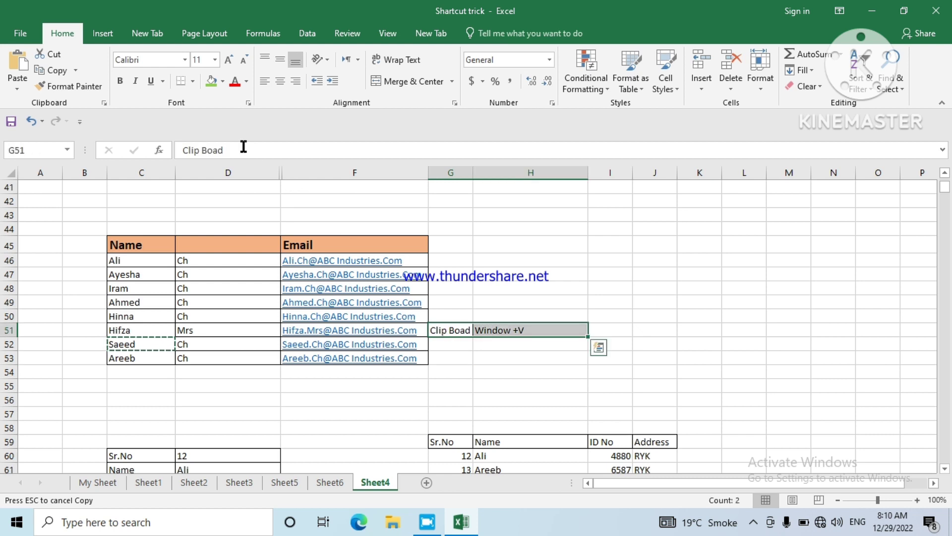
pyautogui.click(205, 83)
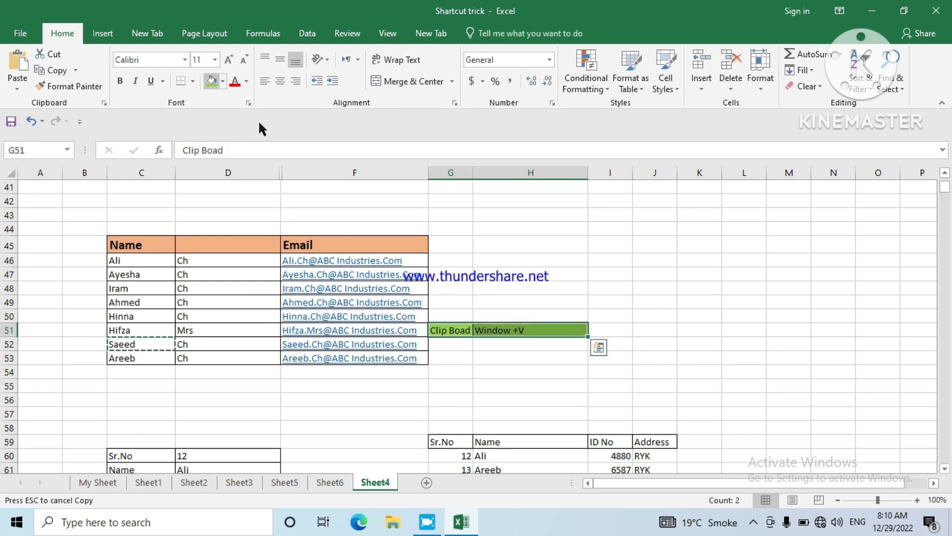
pyautogui.click(553, 260)
pyautogui.click(495, 255)
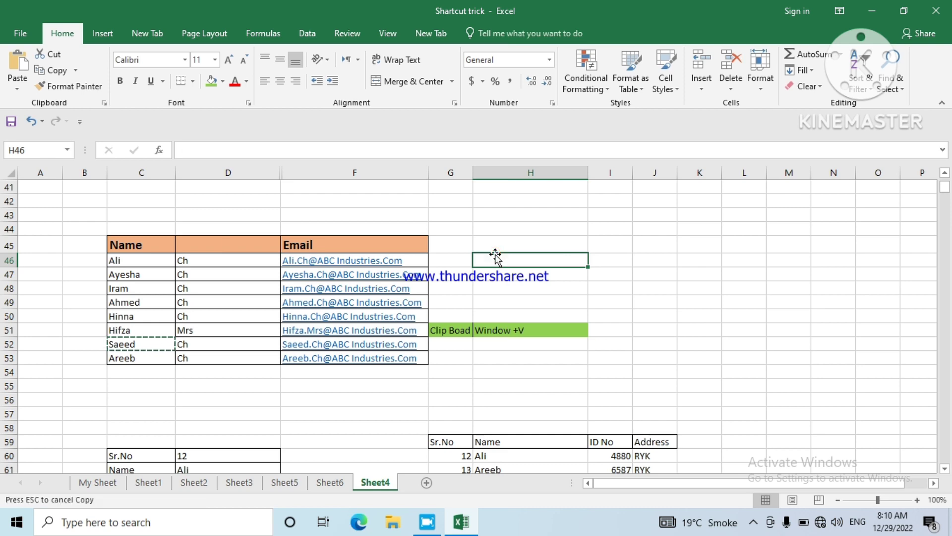
# Enter 'Window+Shift+S' in cell H38
pyautogui.press('Up')
pyautogui.press('Up')
pyautogui.press('Up')
pyautogui.press('Up')
pyautogui.press('Up')
pyautogui.press('Up')
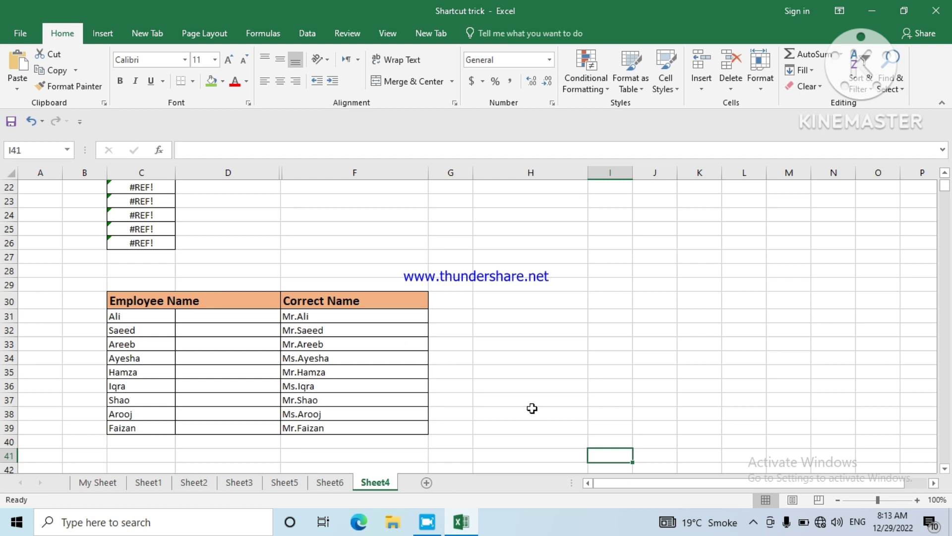
pyautogui.click(537, 411)
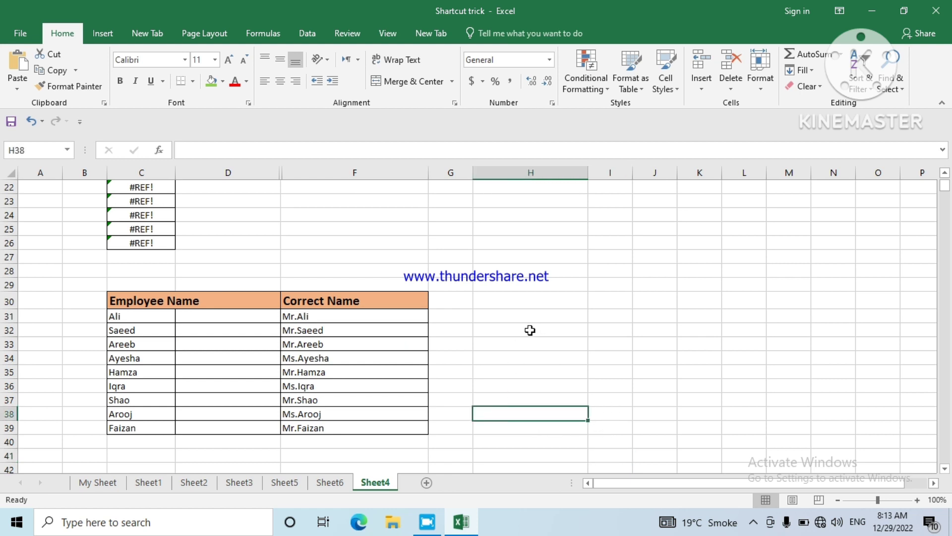
pyautogui.write('Win')
pyautogui.write('do')
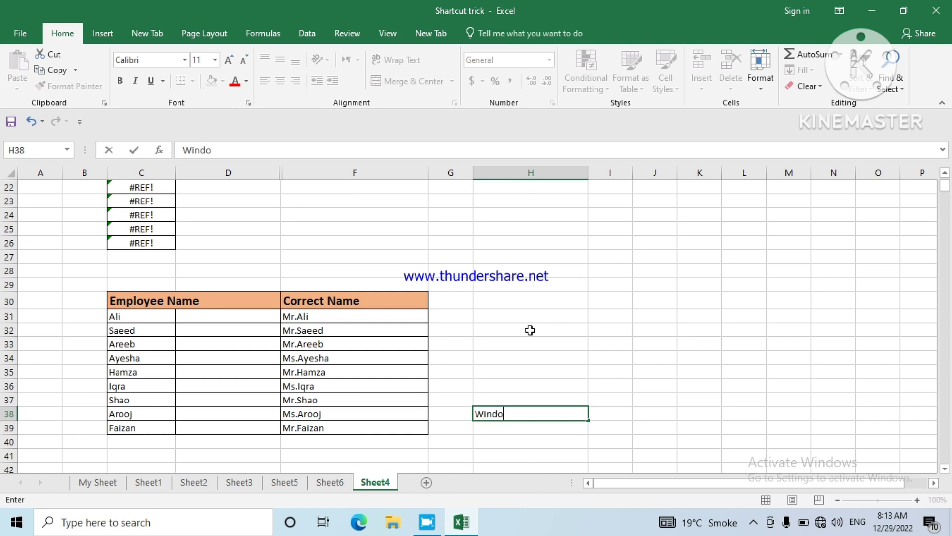
pyautogui.write('w')
pyautogui.write('+')
pyautogui.write('Shift')
pyautogui.write('+S')
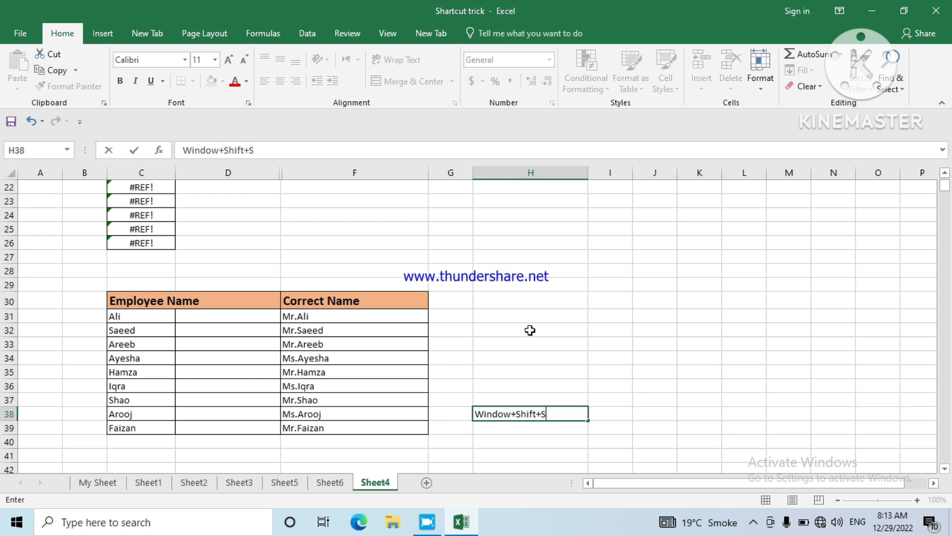
pyautogui.click(547, 343)
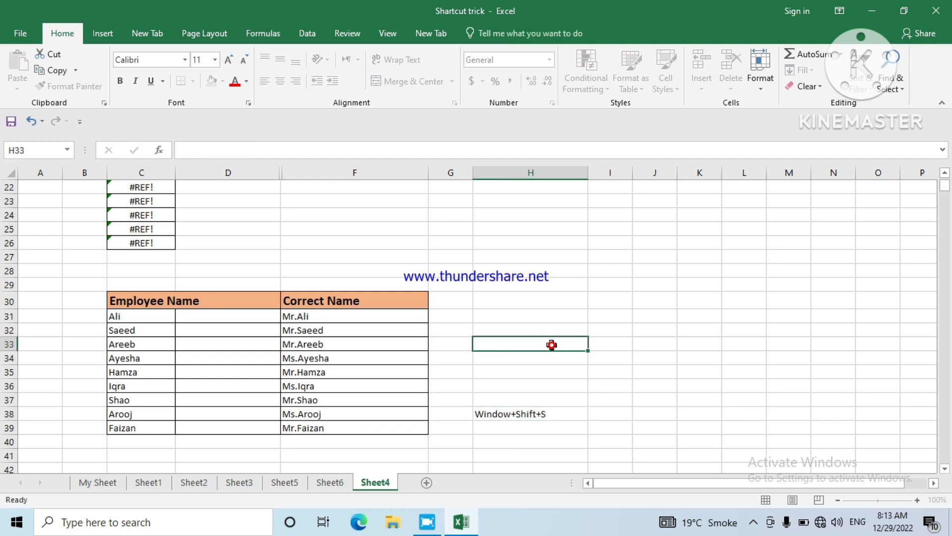
# Fill H38 green, then start a screen snip with Win+Shift+S
pyautogui.click(495, 414)
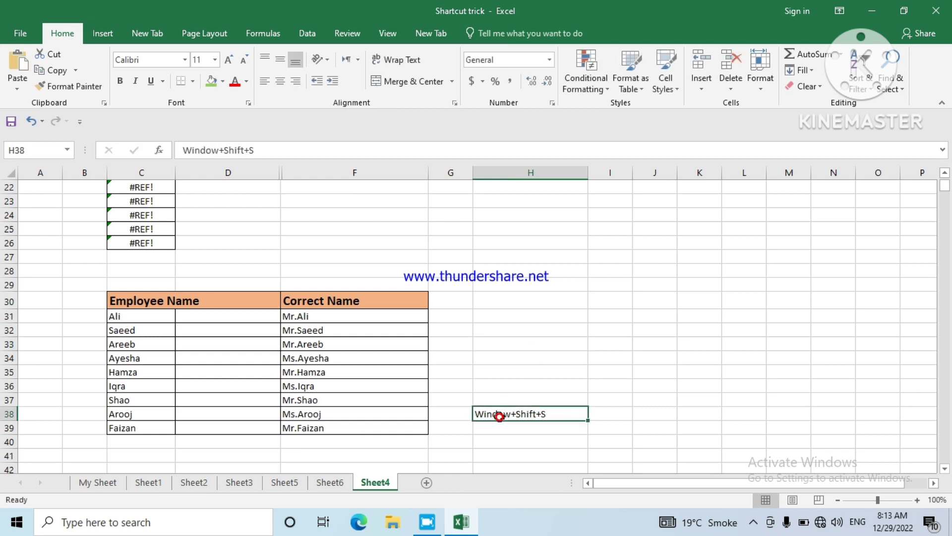
pyautogui.click(213, 80)
pyautogui.click(478, 283)
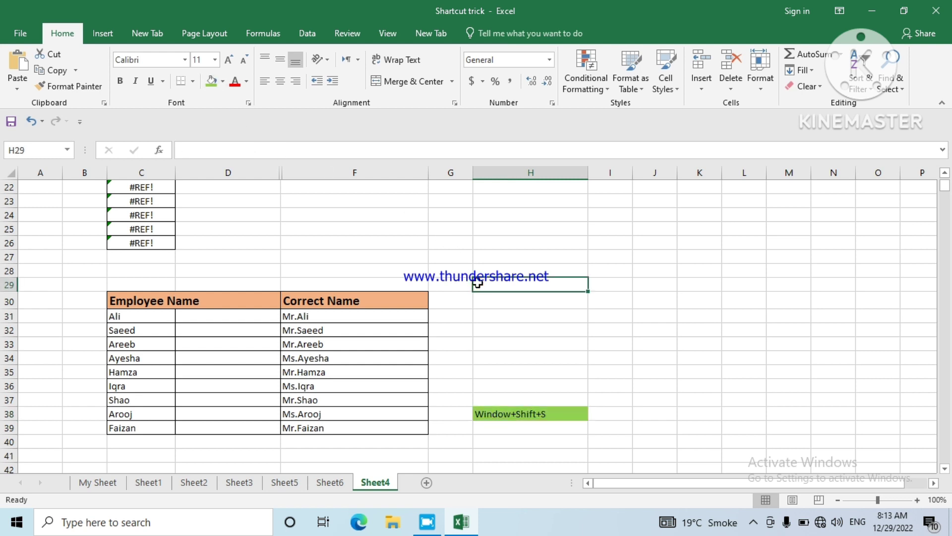
pyautogui.press('super+shift+s')
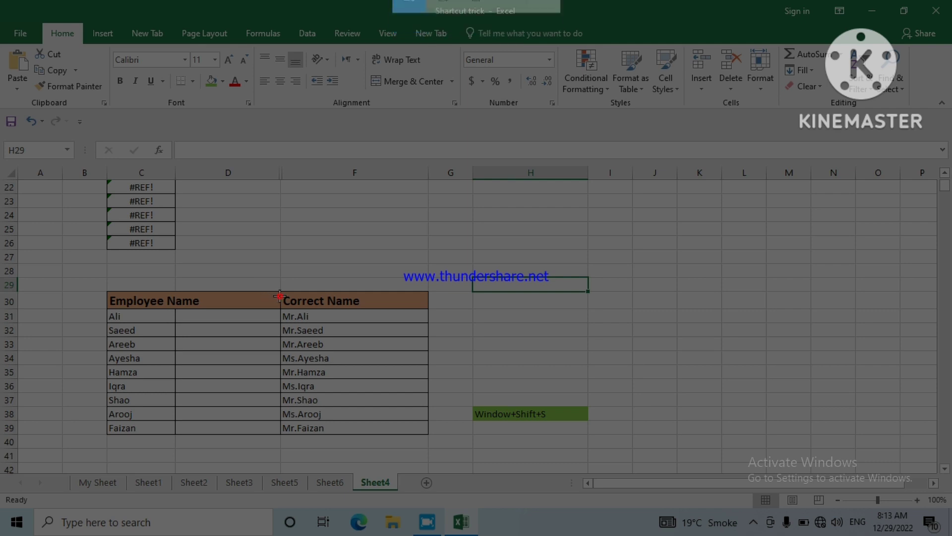
# Snip the Correct Name column (F30:F39), view it in Snip & Sketch, then close the viewer
pyautogui.moveTo(280, 296); pyautogui.dragTo(411, 401)
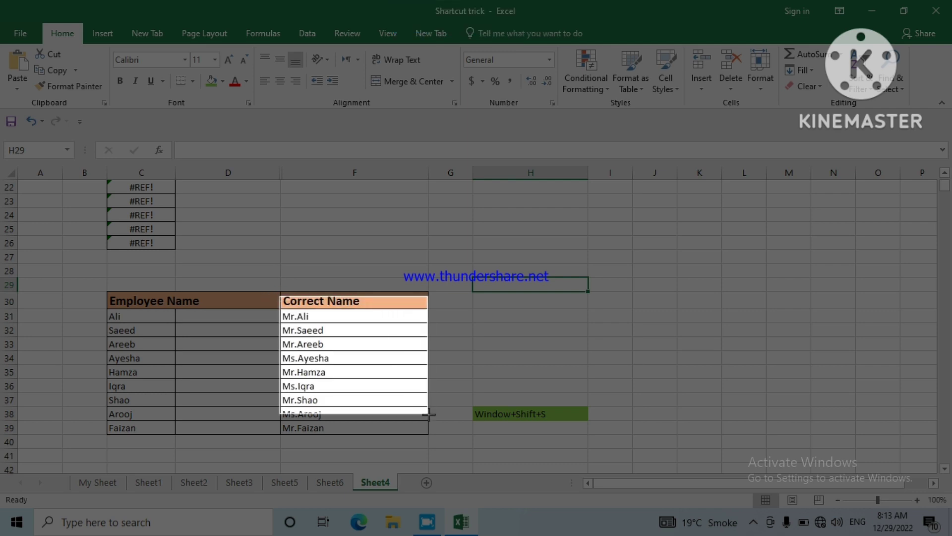
pyautogui.moveTo(410, 401); pyautogui.dragTo(428, 434)
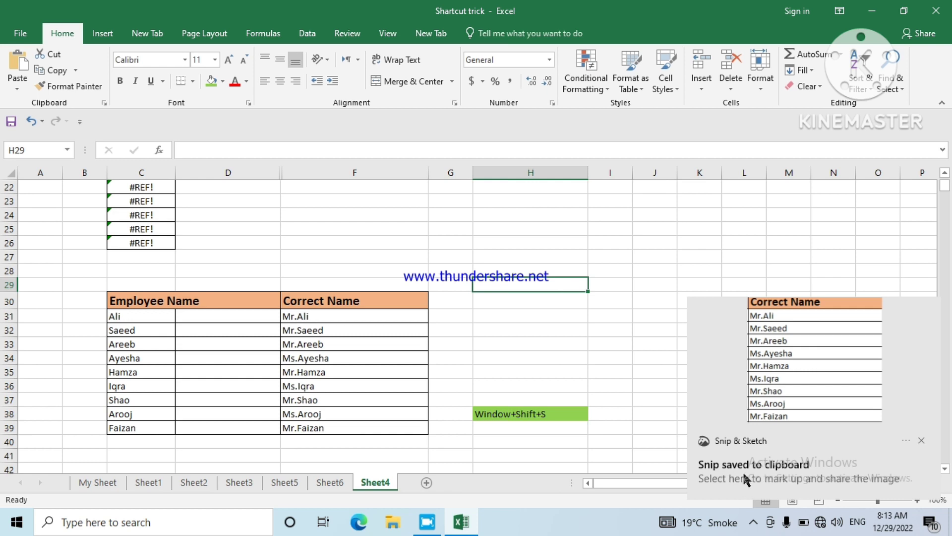
pyautogui.click(822, 430)
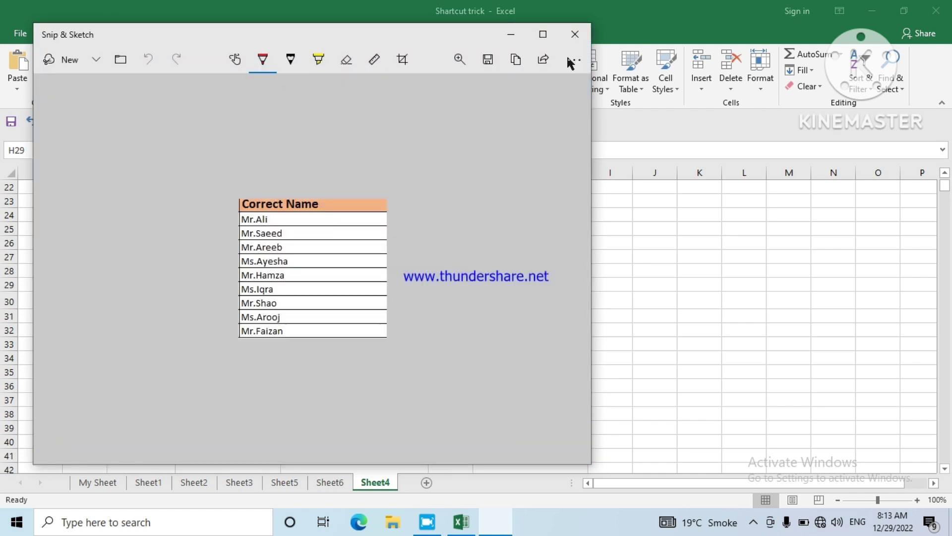
pyautogui.click(576, 34)
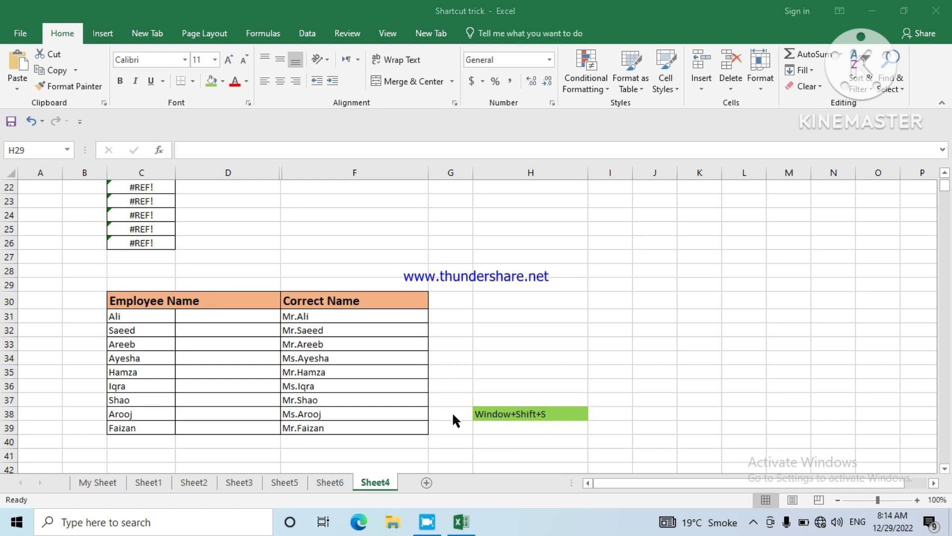
# Type 'Screen Shot' in G38 and AutoFit column G to show it fully
pyautogui.click(454, 414)
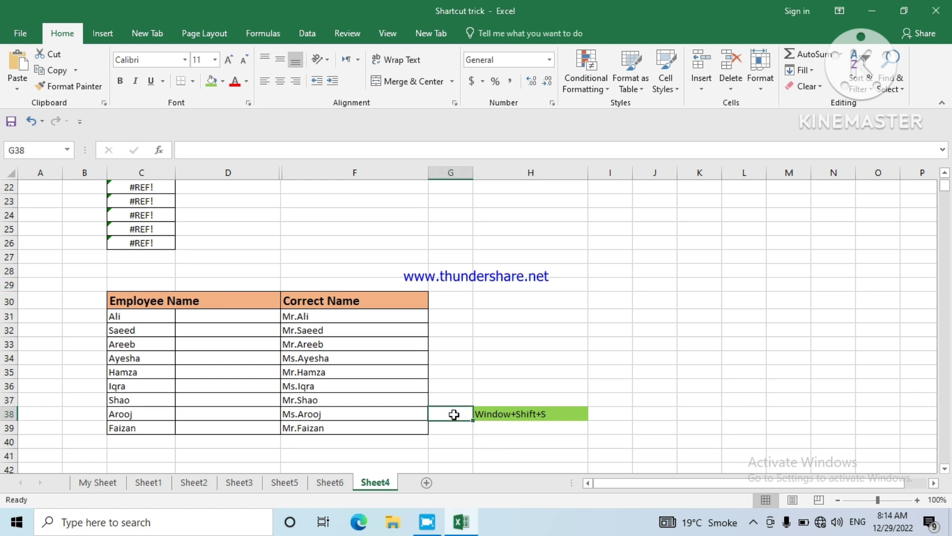
pyautogui.write('Screen S')
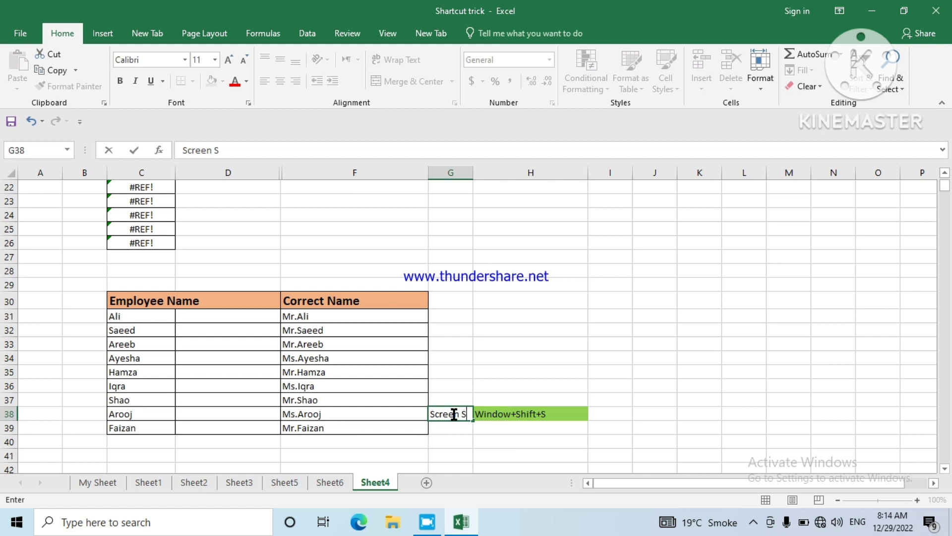
pyautogui.write('hot')
pyautogui.press('Return')
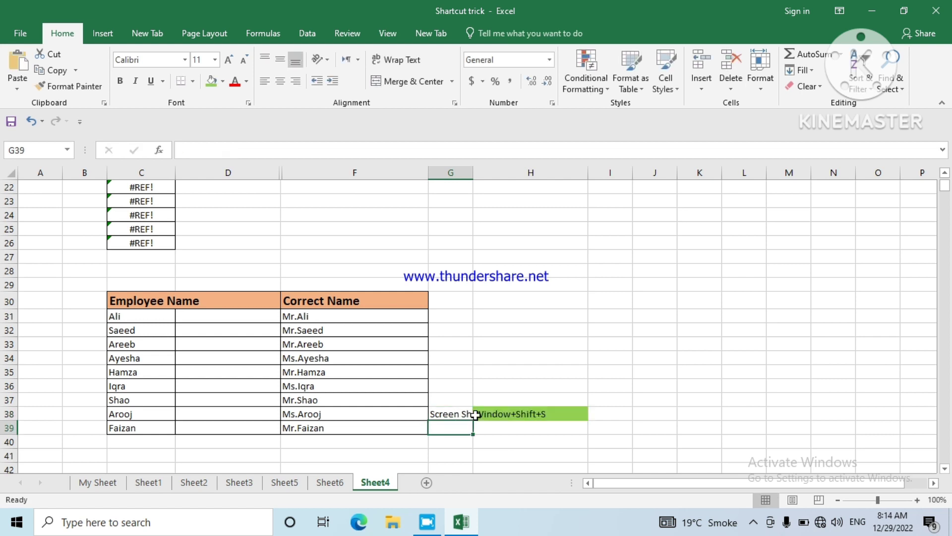
pyautogui.doubleClick(472, 172)
pyautogui.click(562, 285)
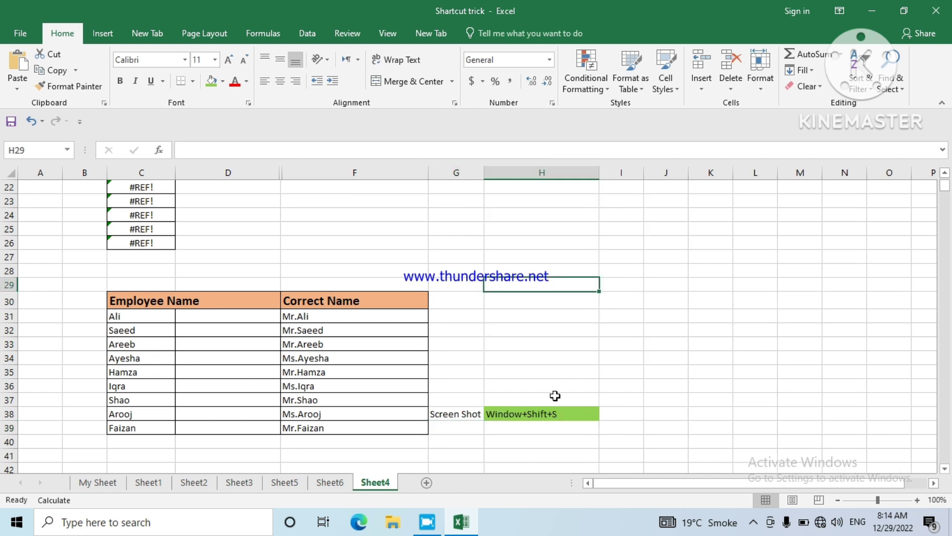